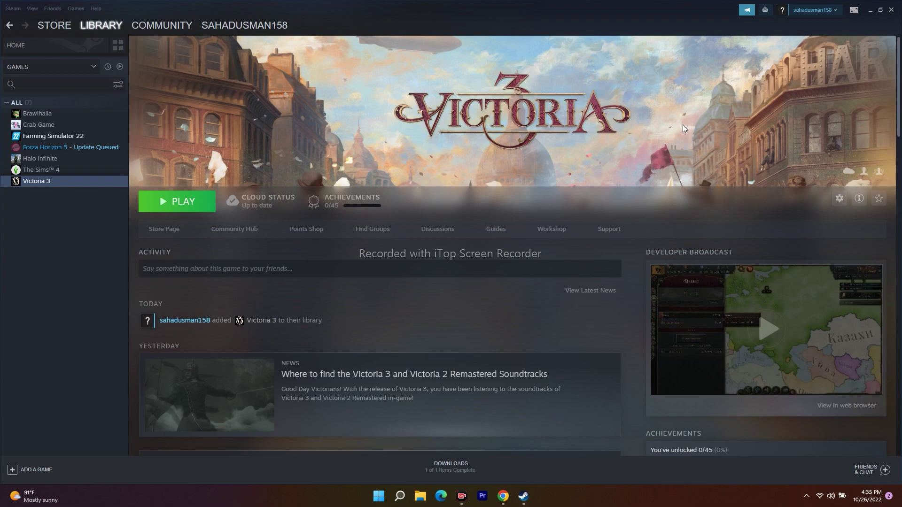
Switch from the Victoria 3 library page to the Steam Store front page
click(53, 26)
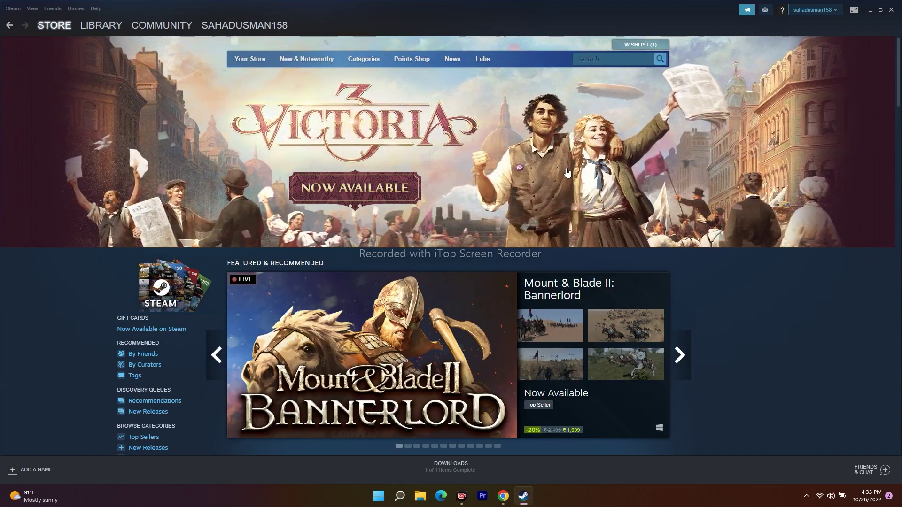
Review Victoria 3's minimum OS requirement on its store page, then minimize Steam
click(477, 138)
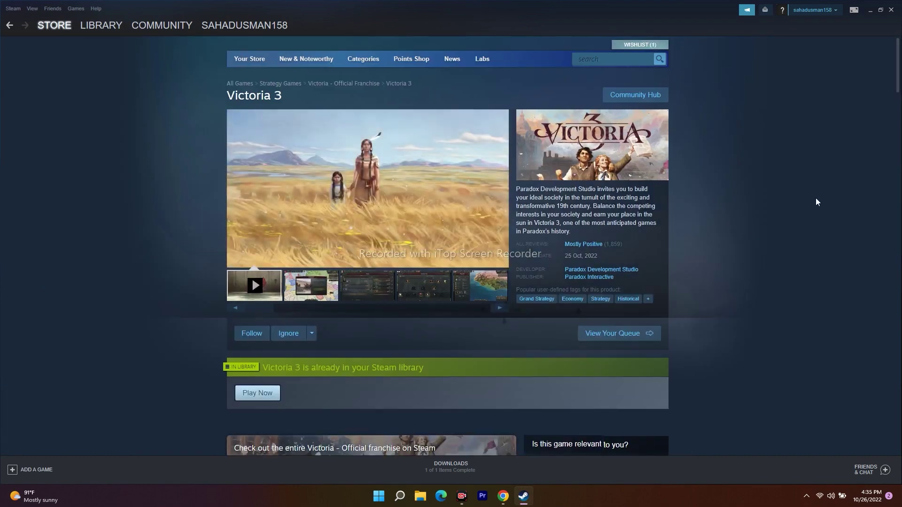
scroll(816, 202, down, 3)
scroll(817, 202, down, 15)
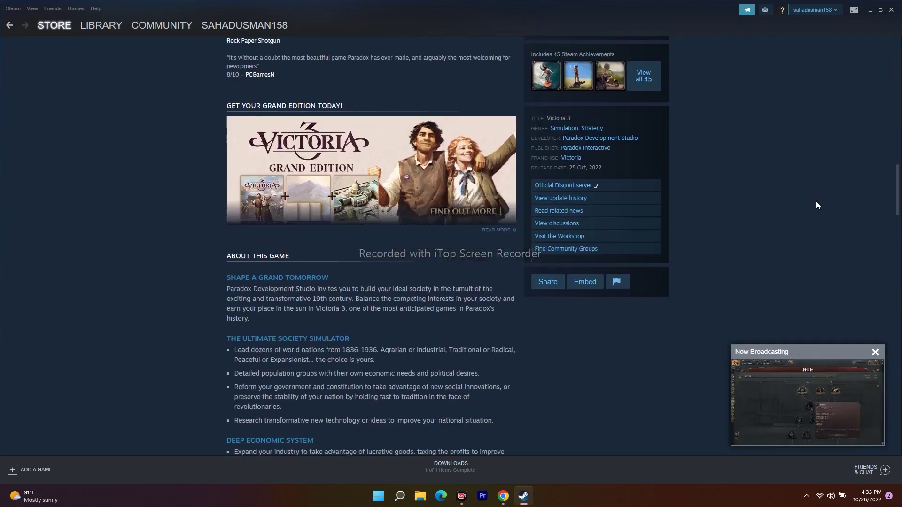
scroll(817, 206, down, 3)
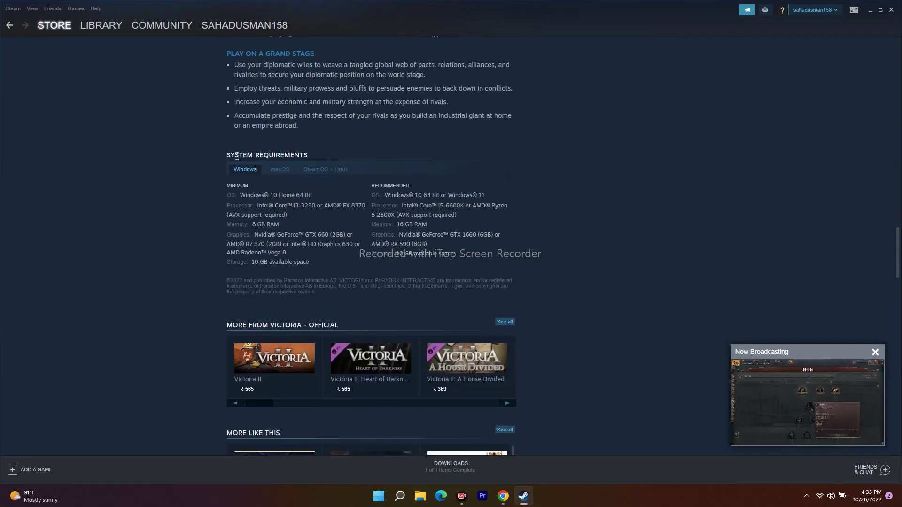
drag(239, 196, 319, 194)
click(315, 195)
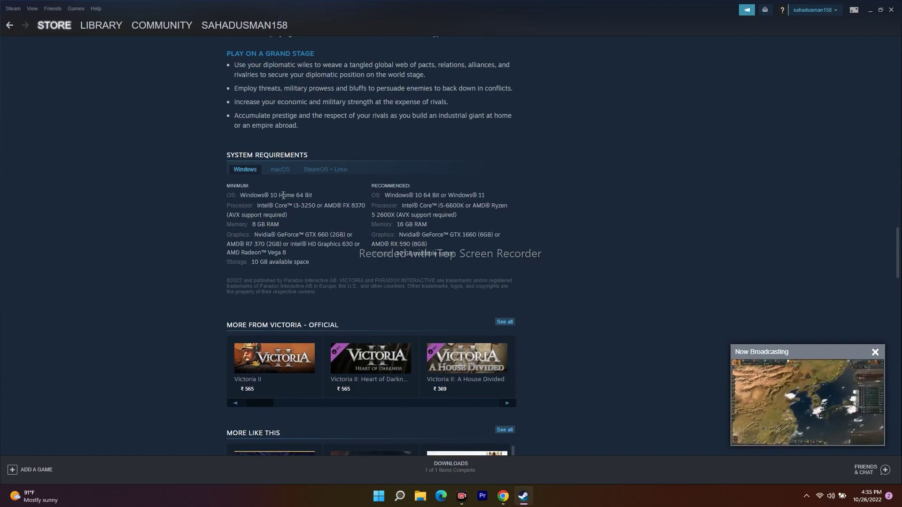
scroll(723, 316, up, 10)
scroll(723, 317, up, 15)
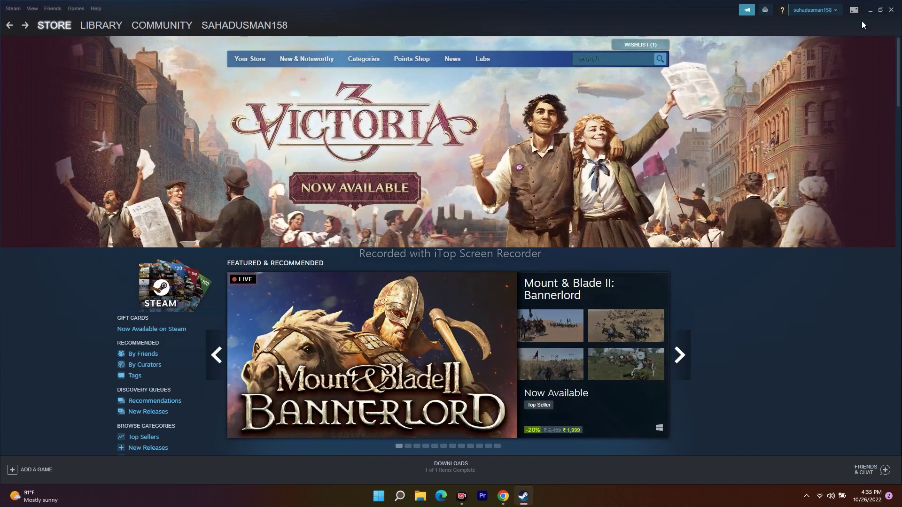
click(870, 10)
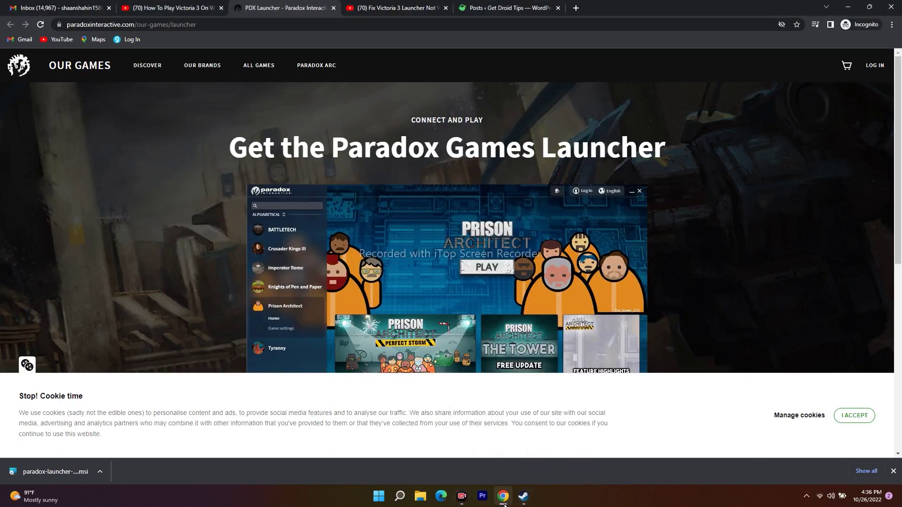
Restore the Steam window from the taskbar, leaving Chrome's Paradox launcher page behind
click(523, 496)
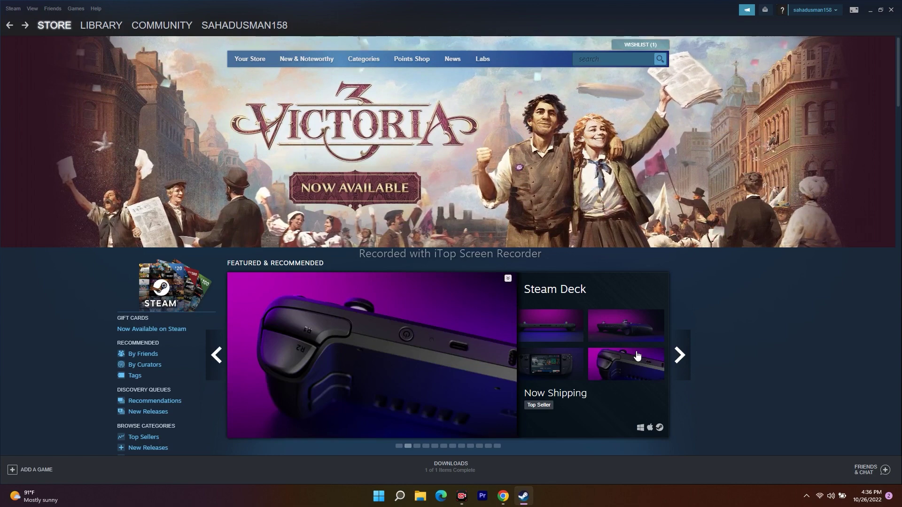
Open Victoria 3's install folder from the Library via Manage > Browse local files
click(101, 25)
click(47, 183)
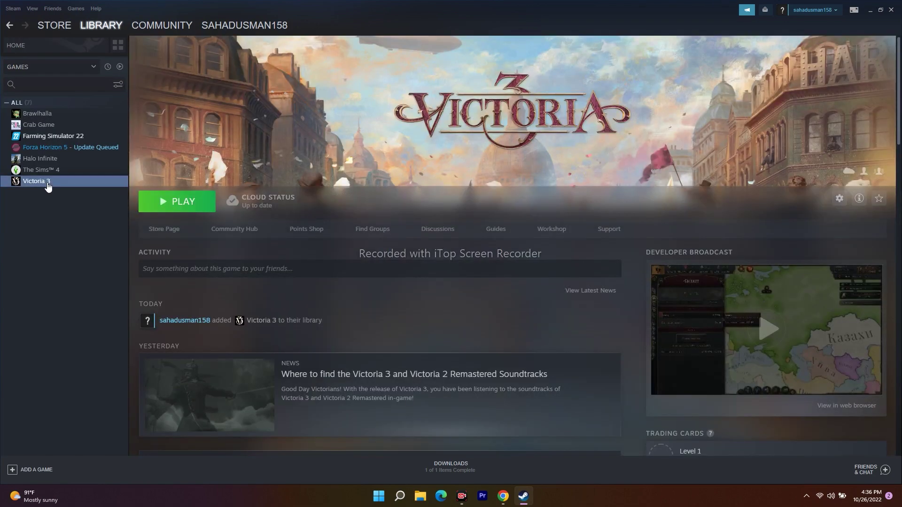
right_click(51, 183)
mouse_move(73, 227)
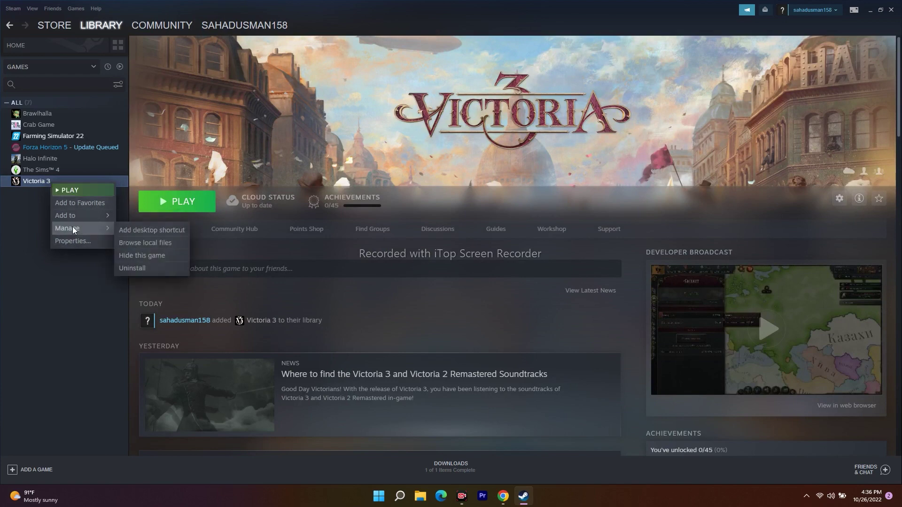
click(153, 243)
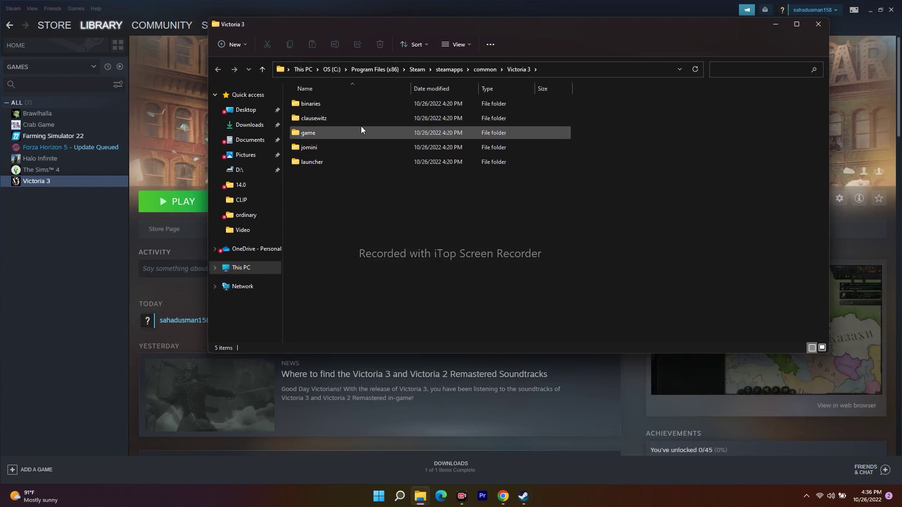
In the binaries folder, rename dbghelp.dll to dbghelpold.dll
double_click(334, 105)
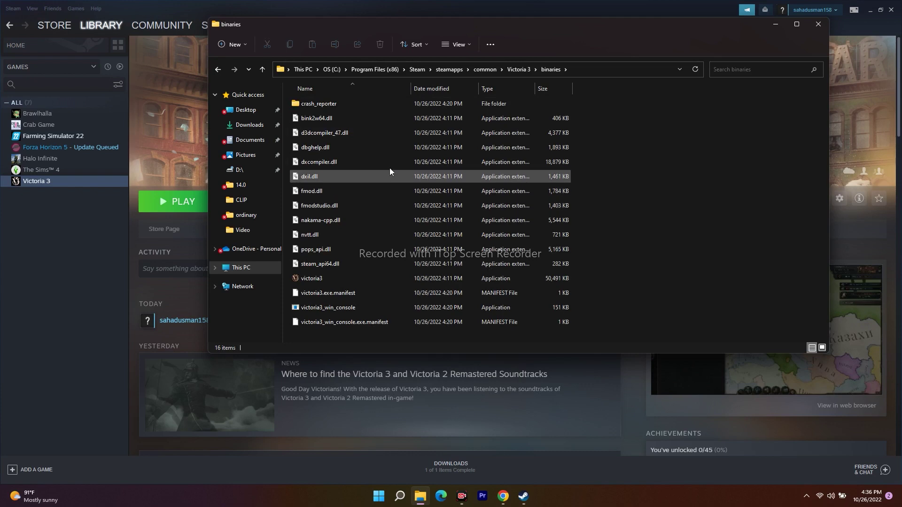
mouse_move(323, 151)
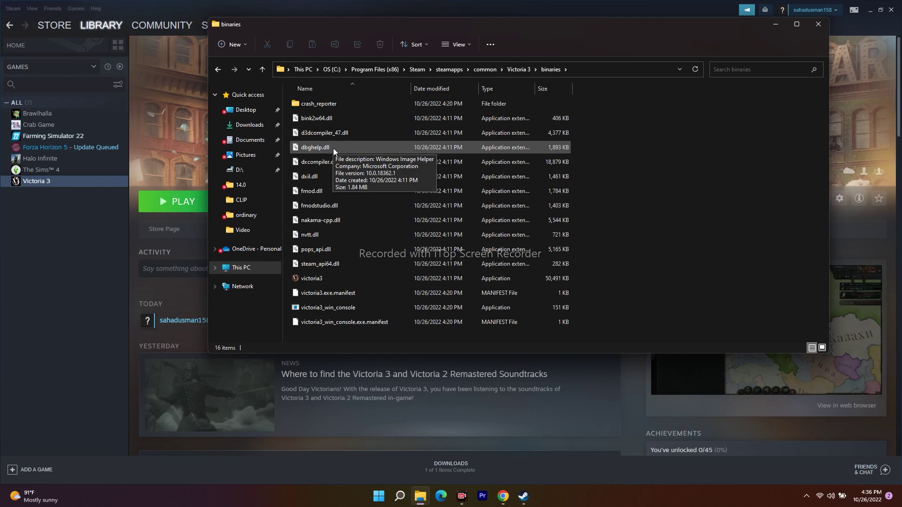
right_click(329, 148)
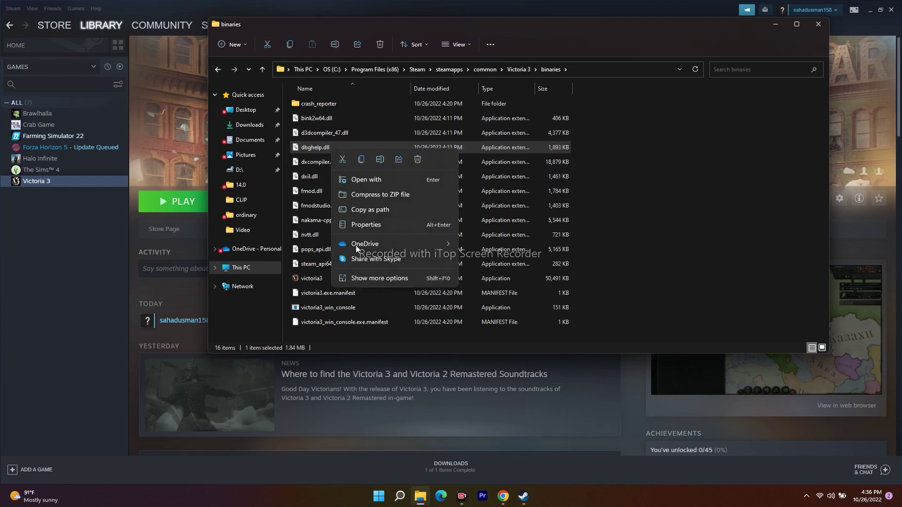
click(360, 277)
click(393, 252)
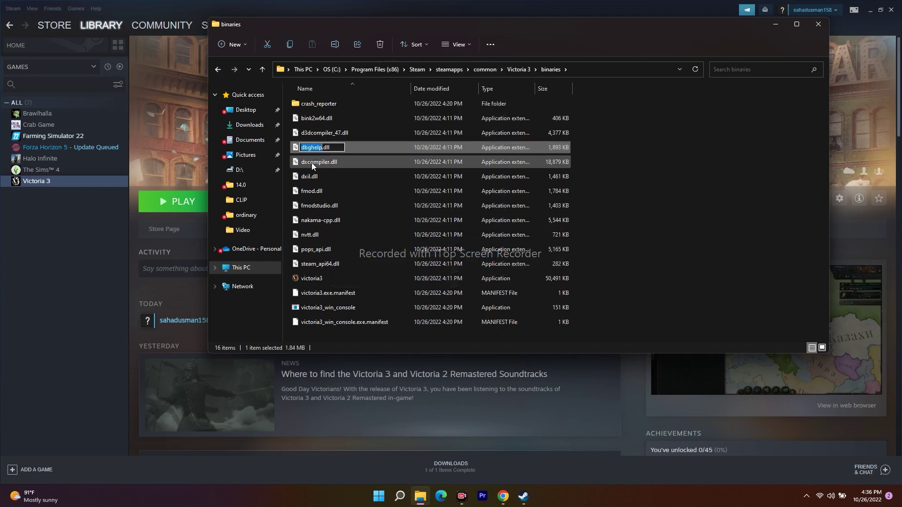
click(320, 148)
text(old)
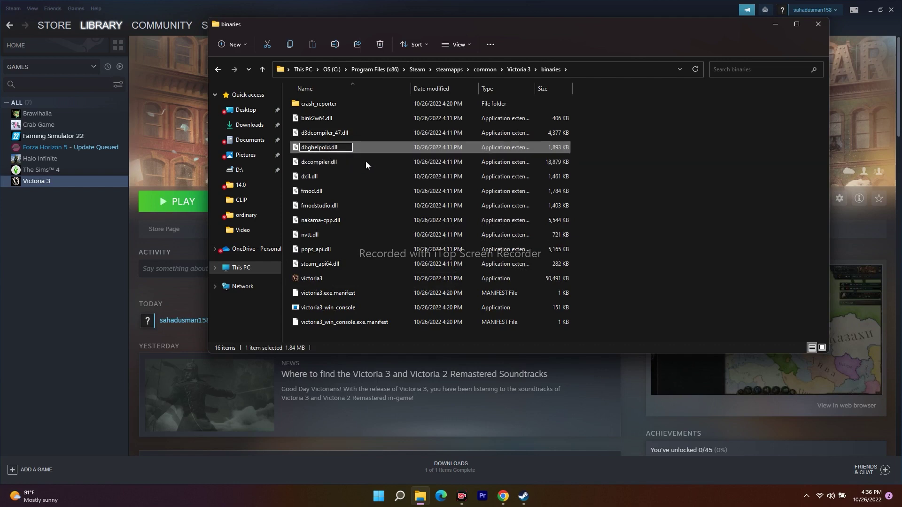
click(650, 216)
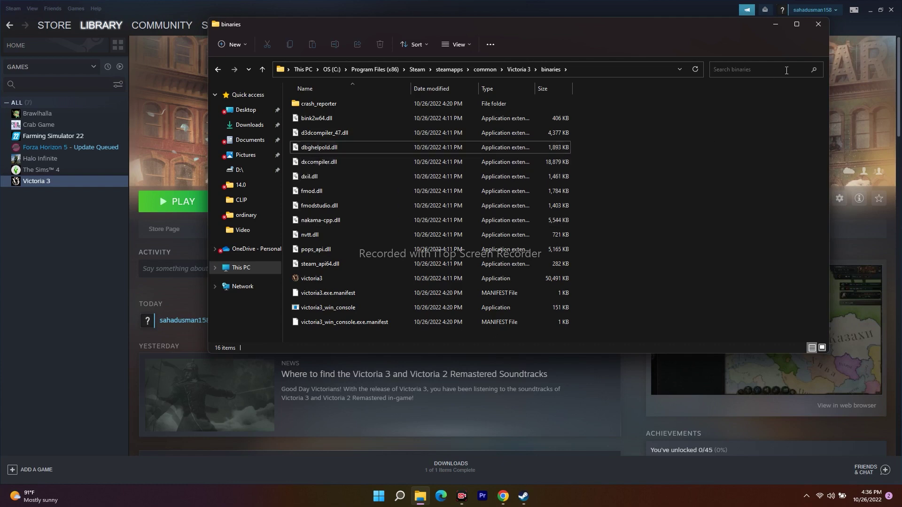
Close the binaries window, minimize Steam and Chrome, and open File Explorer at Quick access
click(818, 24)
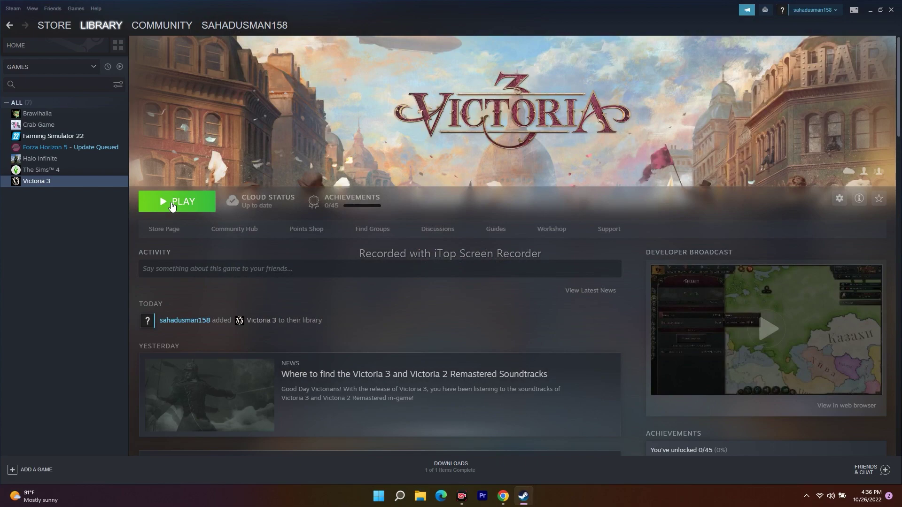
click(871, 10)
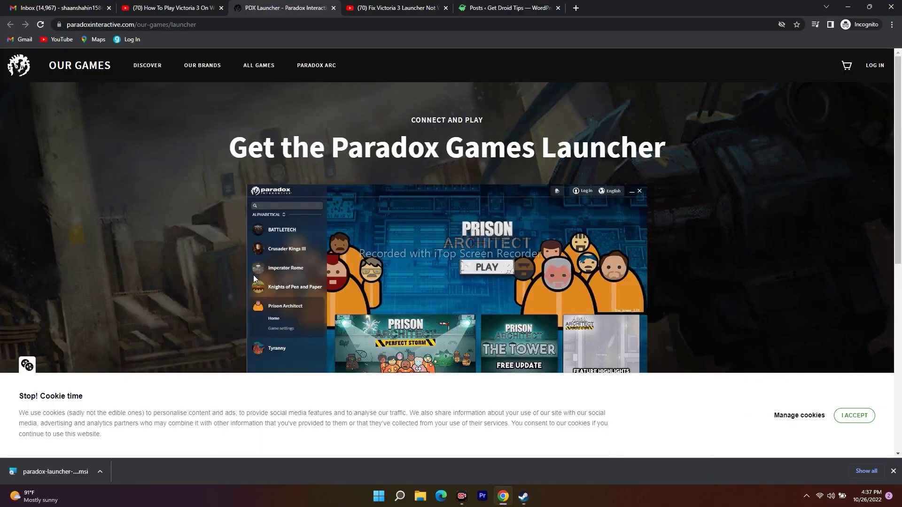
click(848, 7)
click(420, 496)
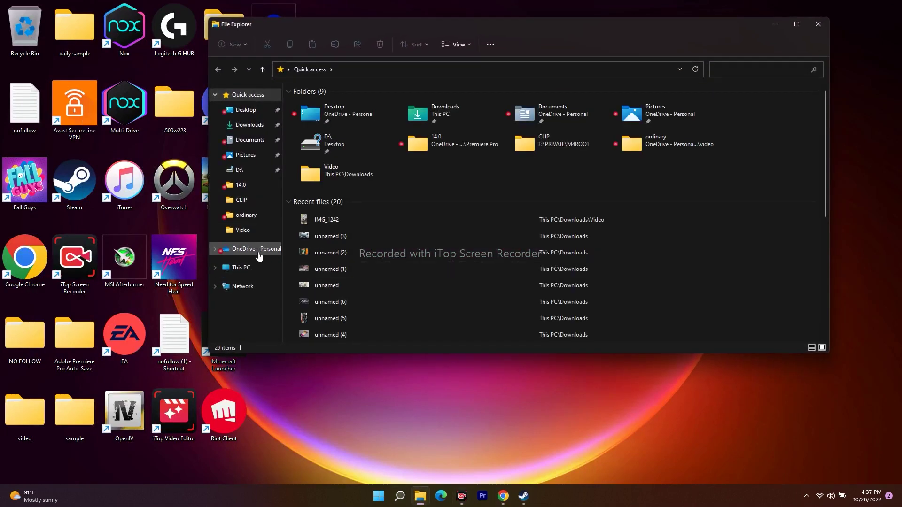
Go from This PC into the C: drive and open the Windows folder
click(253, 267)
double_click(365, 182)
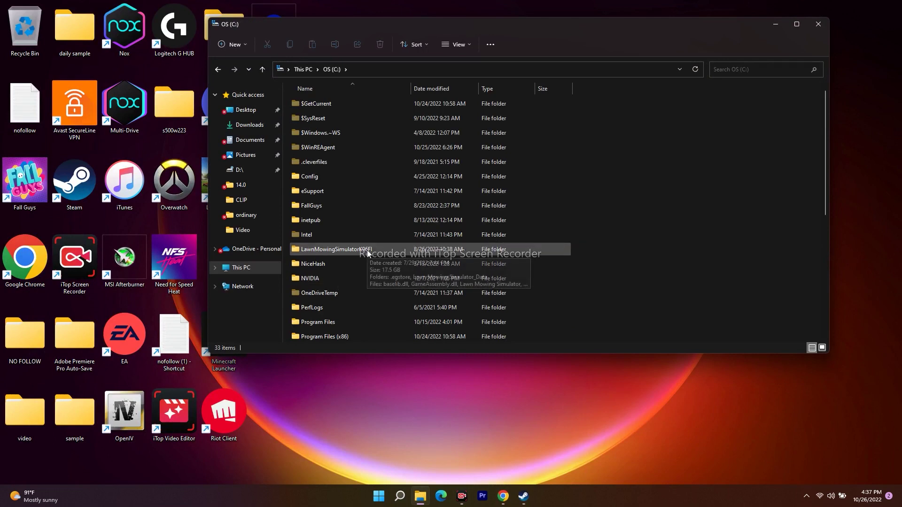
scroll(357, 253, down, 5)
scroll(357, 255, down, 1)
scroll(348, 250, up, 2)
scroll(349, 225, down, 2)
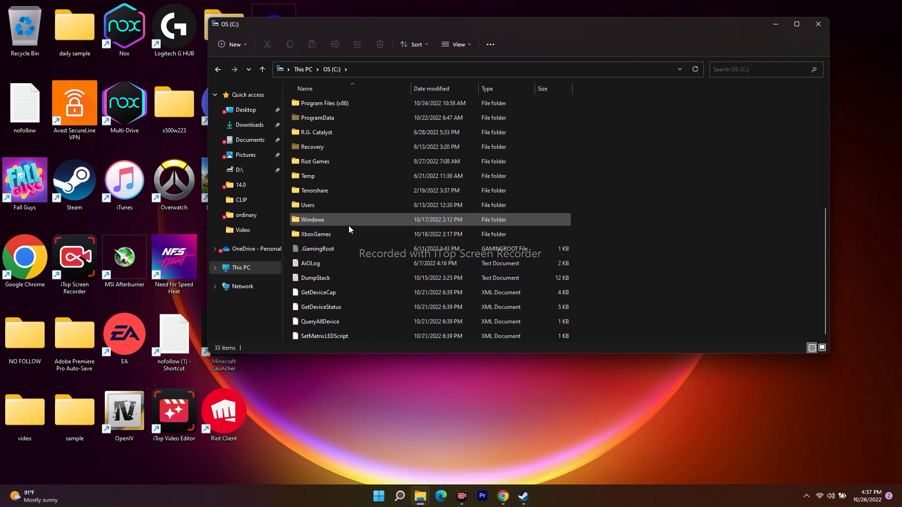
scroll(348, 249, up, 3)
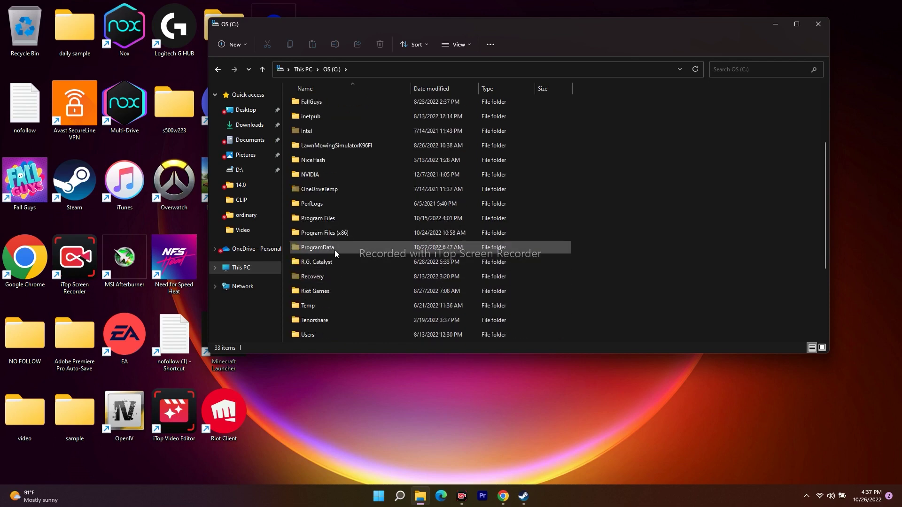
scroll(351, 226, up, 3)
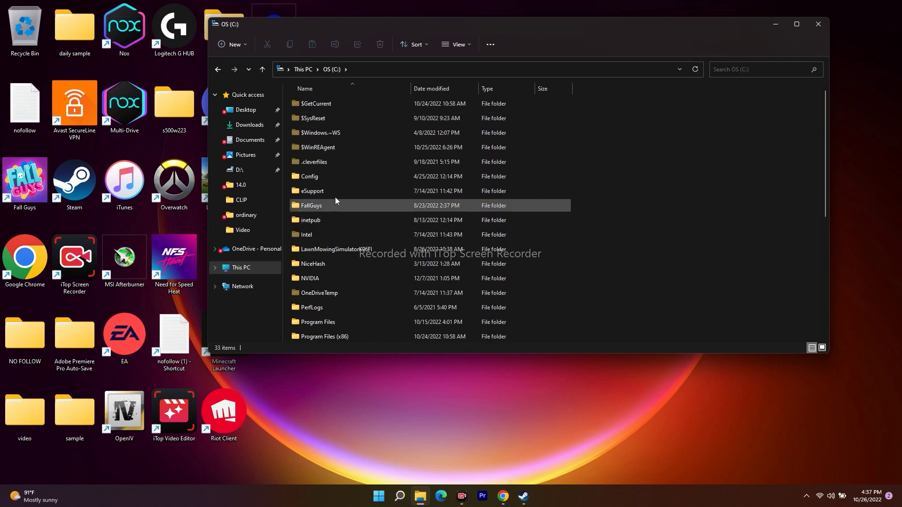
scroll(352, 235, down, 2)
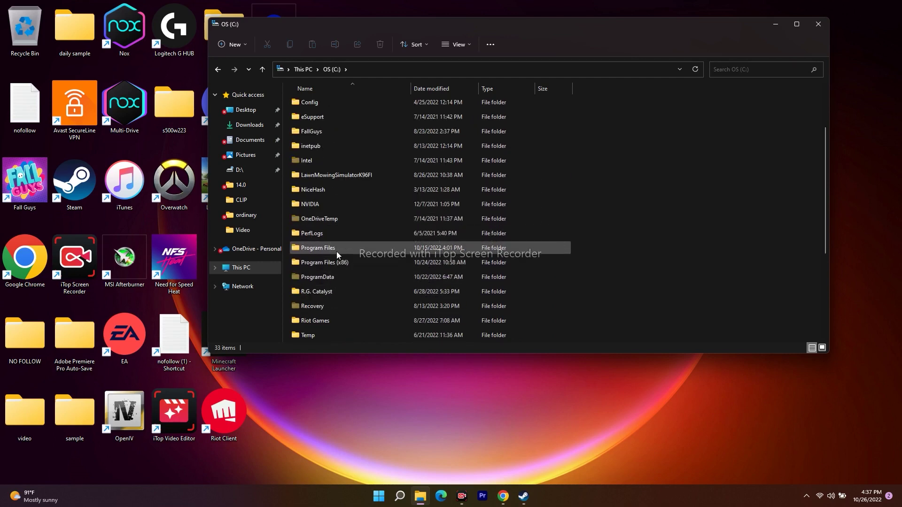
scroll(358, 256, down, 2)
double_click(324, 292)
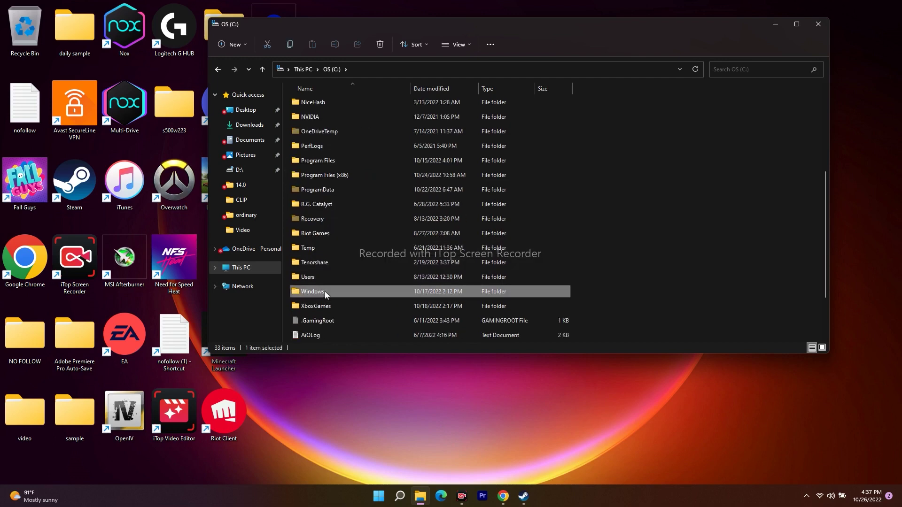
Scroll down to SysWOW64 and open it, showing its 3,004 items
scroll(370, 186, down, 10)
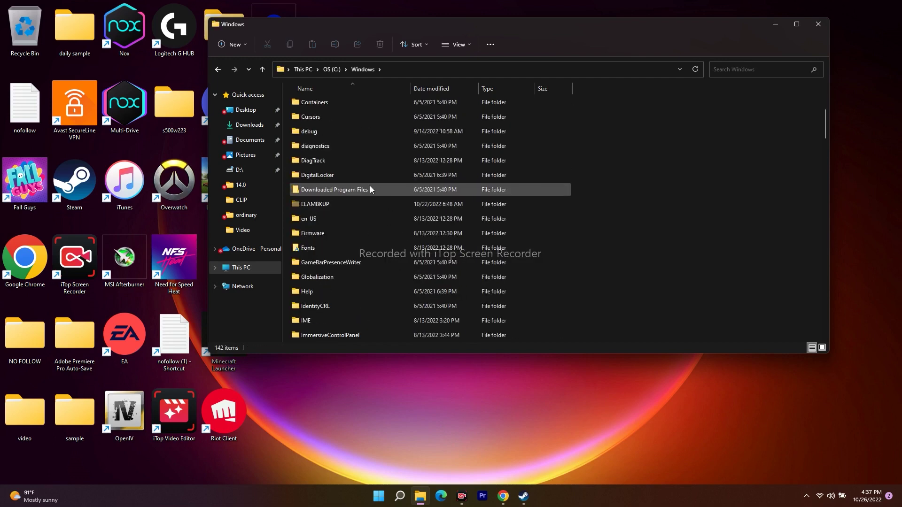
scroll(368, 189, down, 5)
scroll(368, 189, down, 3)
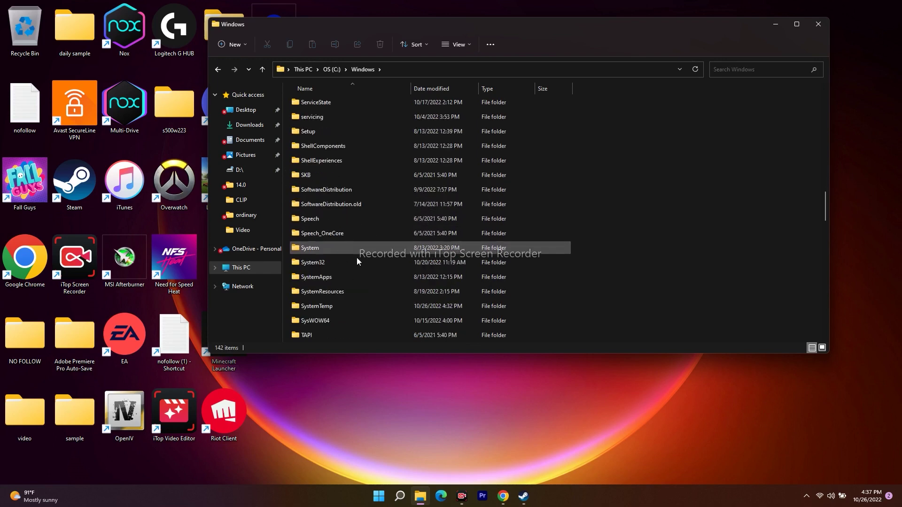
scroll(348, 209, down, 1)
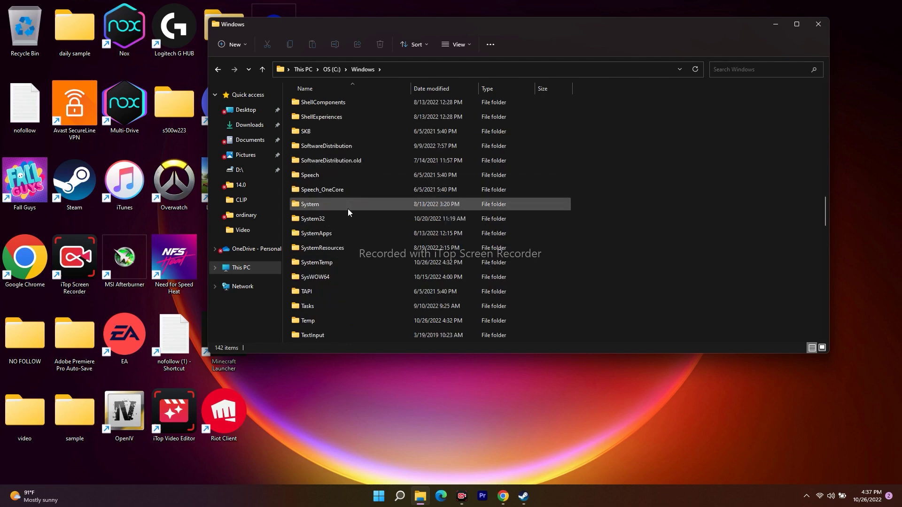
mouse_move(310, 281)
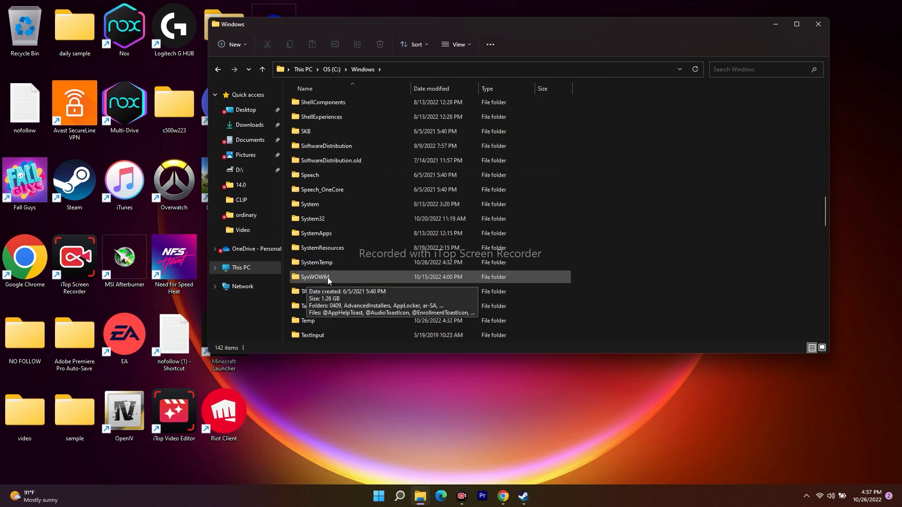
double_click(330, 278)
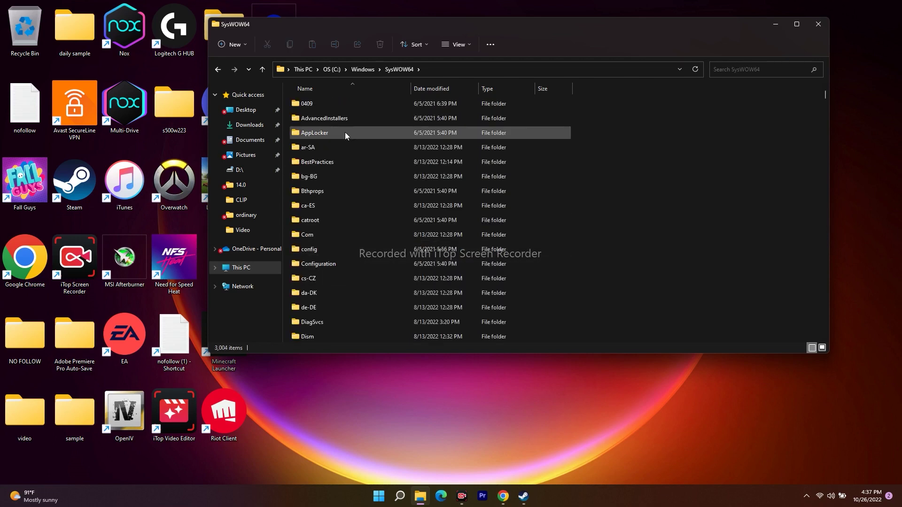
Scroll the SysWOW64 listing down to dbghelp.dll (1,699 KB, dated 6/5/2021)
mouse_move(337, 240)
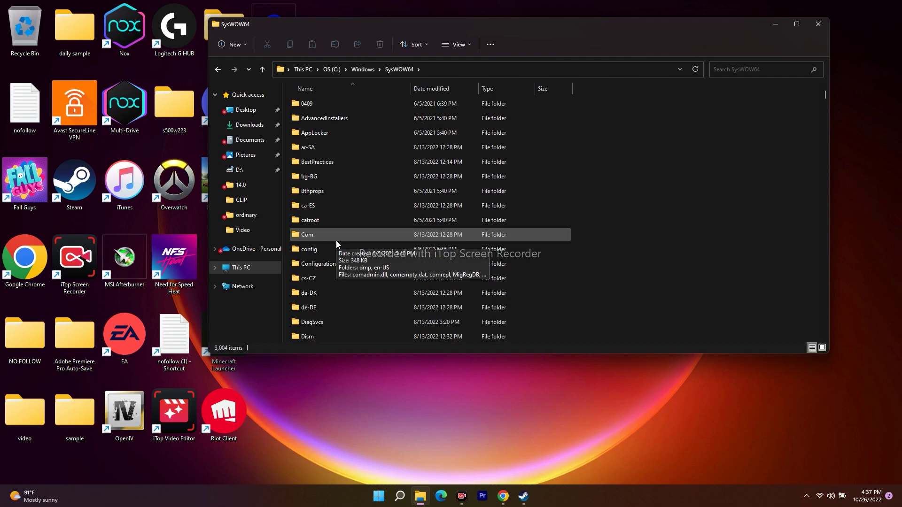
scroll(373, 231, down, 15)
scroll(373, 232, down, 20)
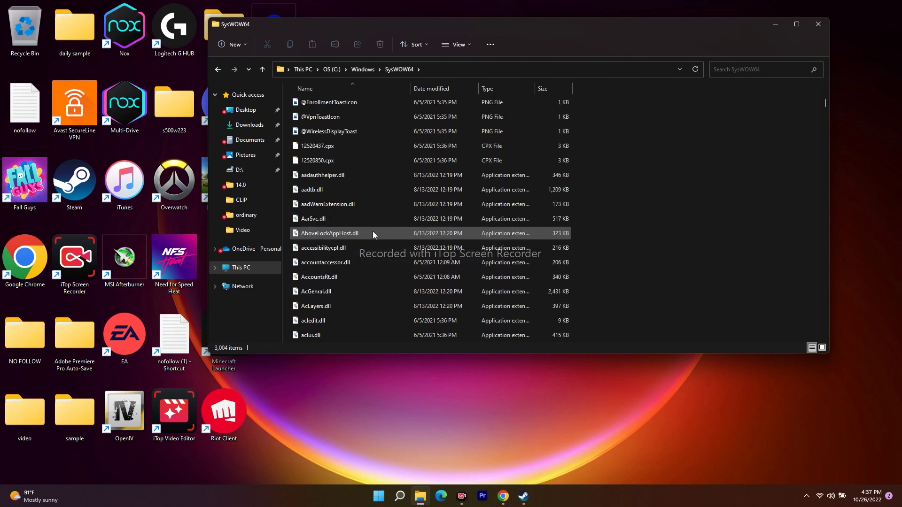
scroll(391, 204, down, 6)
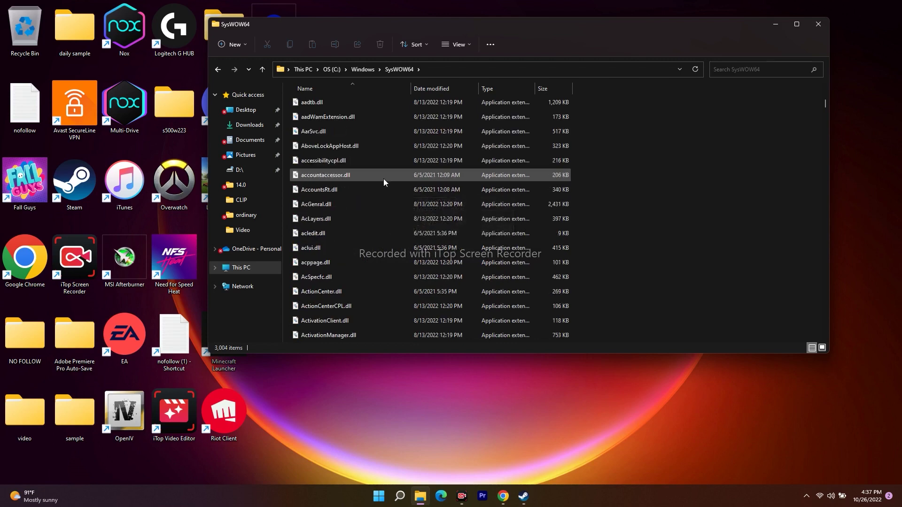
scroll(385, 228, down, 11)
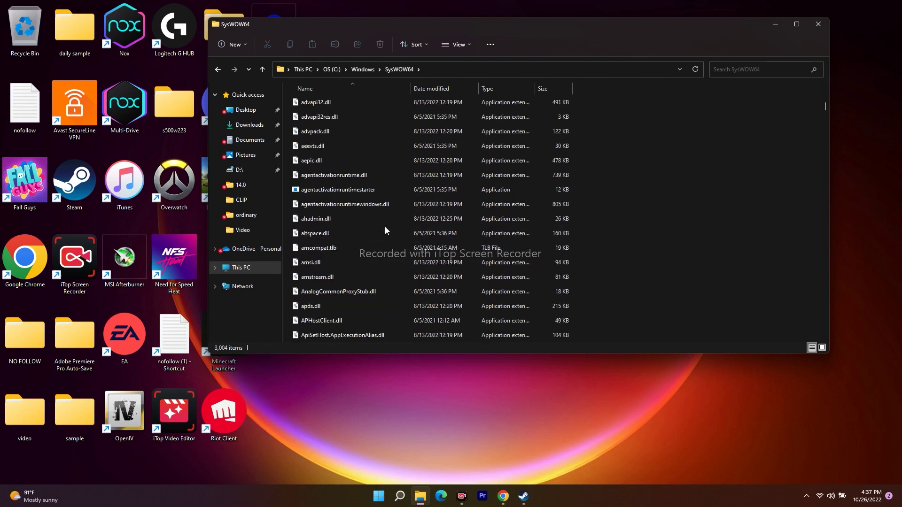
scroll(385, 226, down, 20)
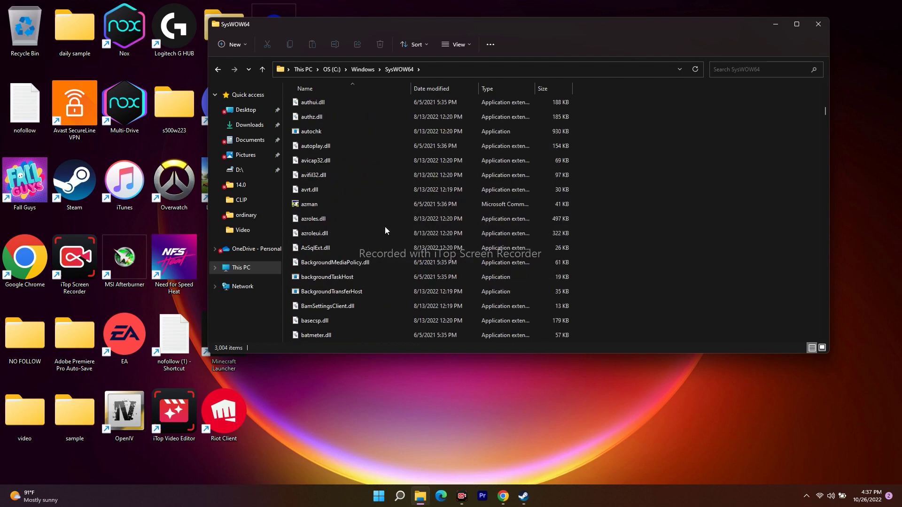
scroll(385, 228, down, 15)
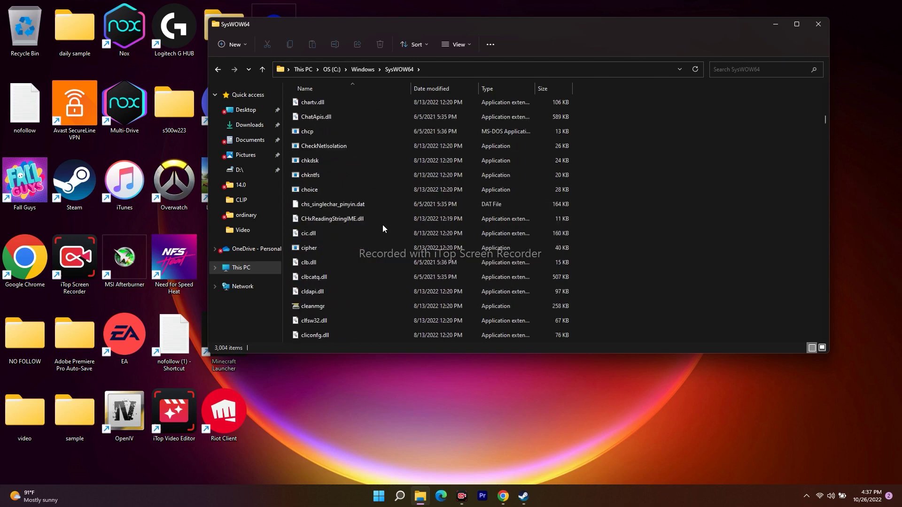
scroll(384, 242, down, 14)
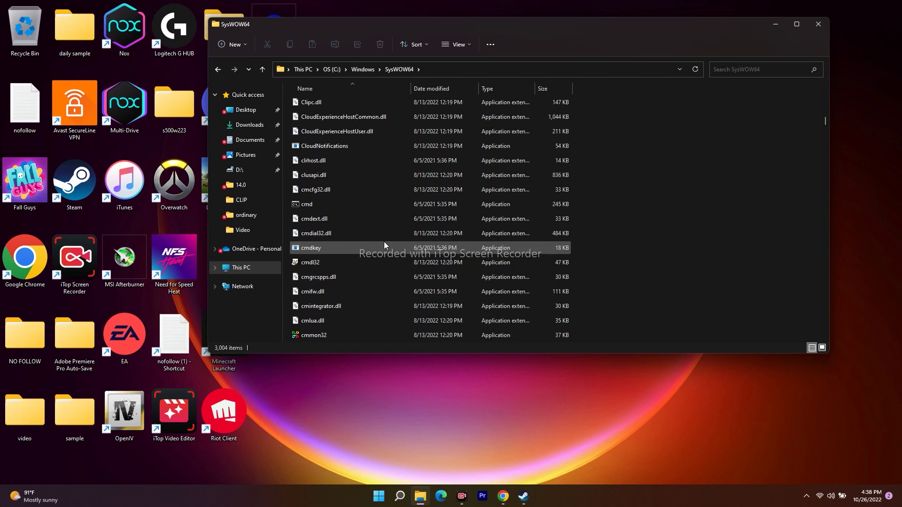
scroll(385, 241, down, 15)
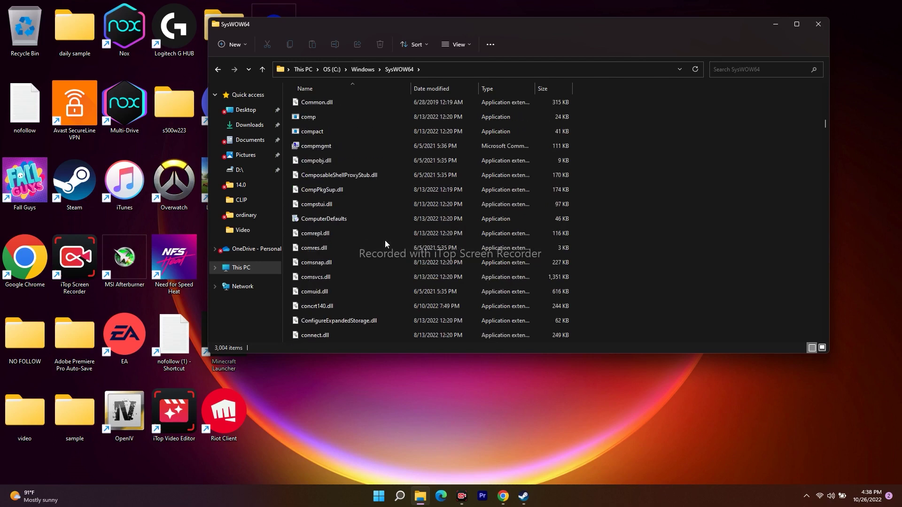
scroll(385, 241, down, 15)
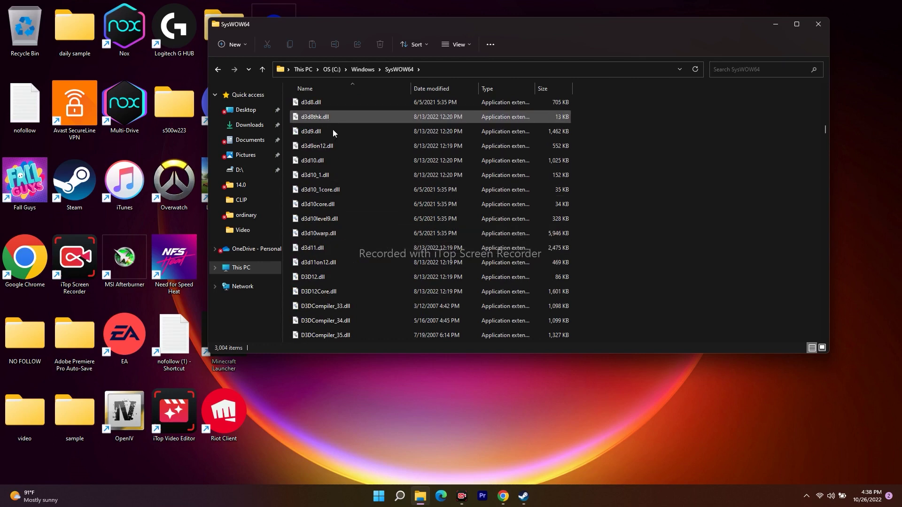
scroll(351, 202, up, 1)
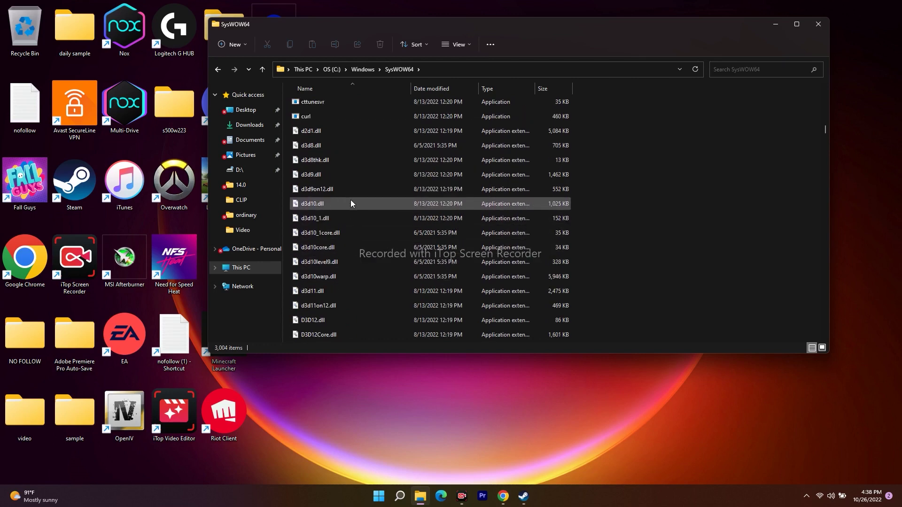
scroll(324, 237, down, 7)
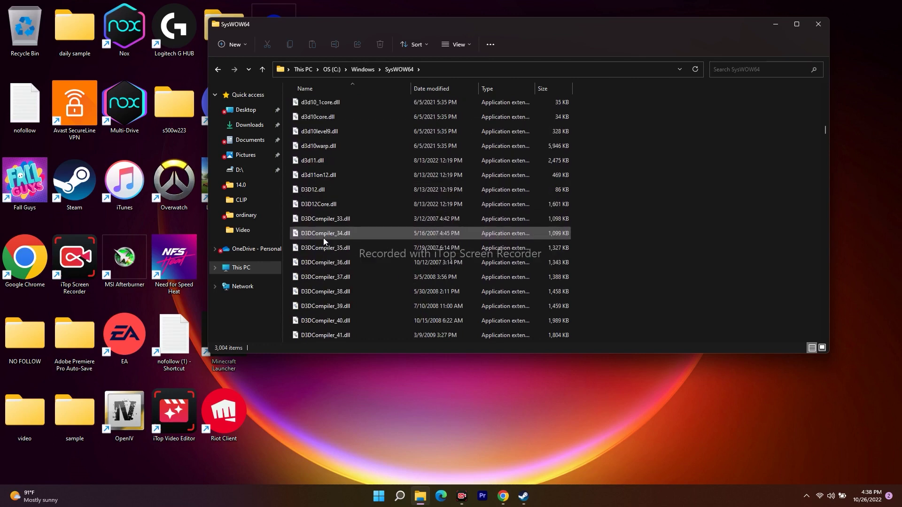
scroll(332, 273, down, 12)
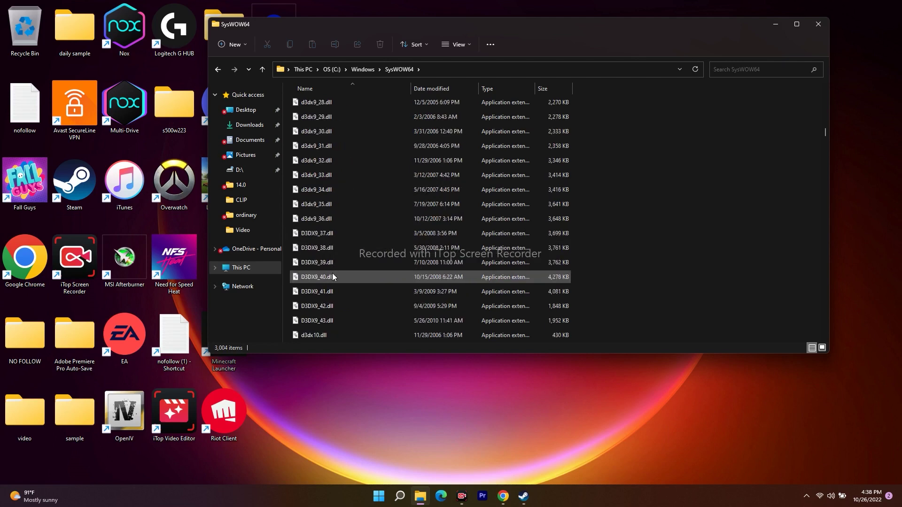
scroll(332, 276, down, 1)
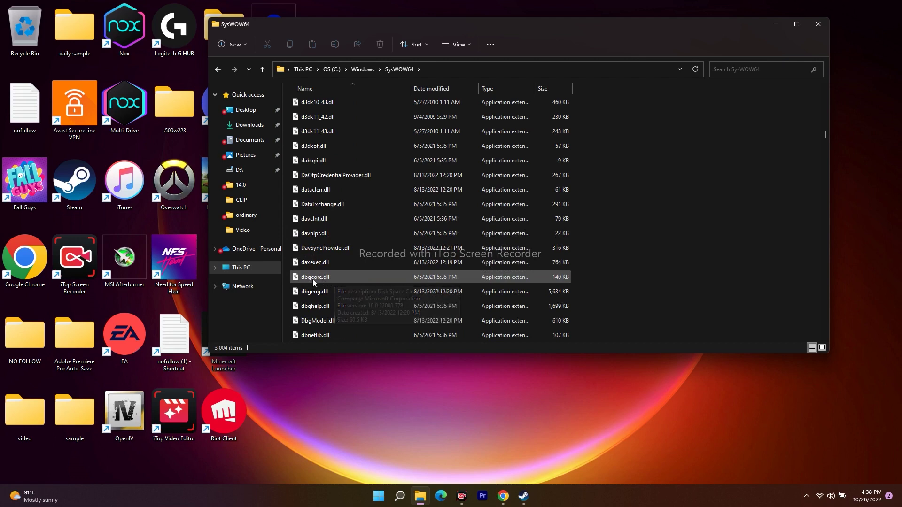
scroll(315, 282, down, 2)
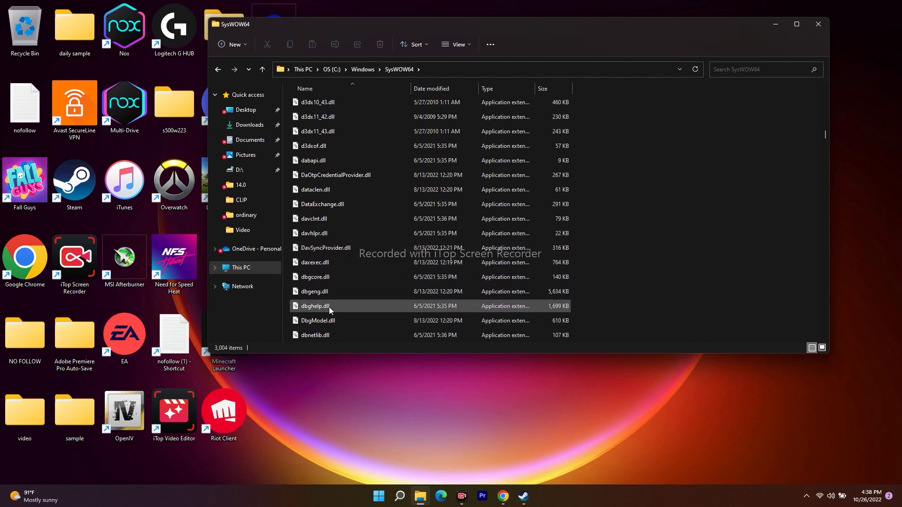
Copy dbghelp.dll and minimize the SysWOW64 window
mouse_move(312, 306)
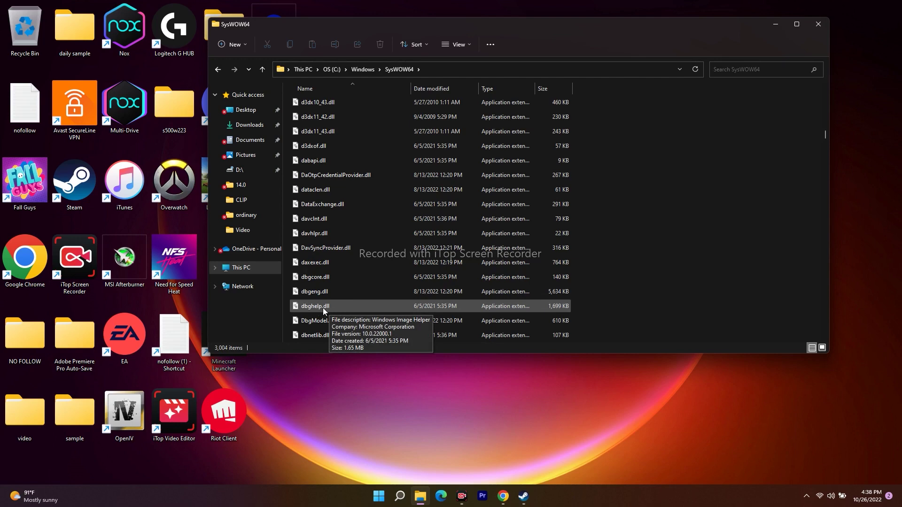
right_click(323, 308)
click(354, 320)
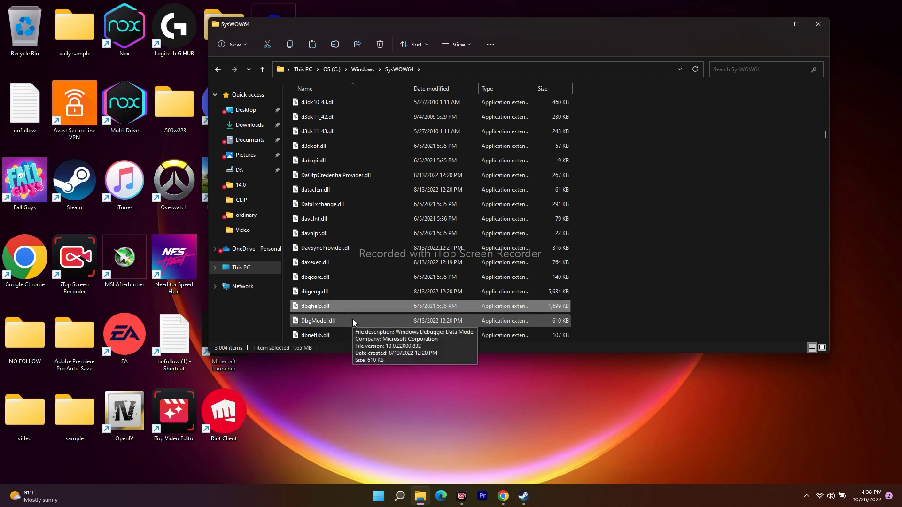
click(776, 24)
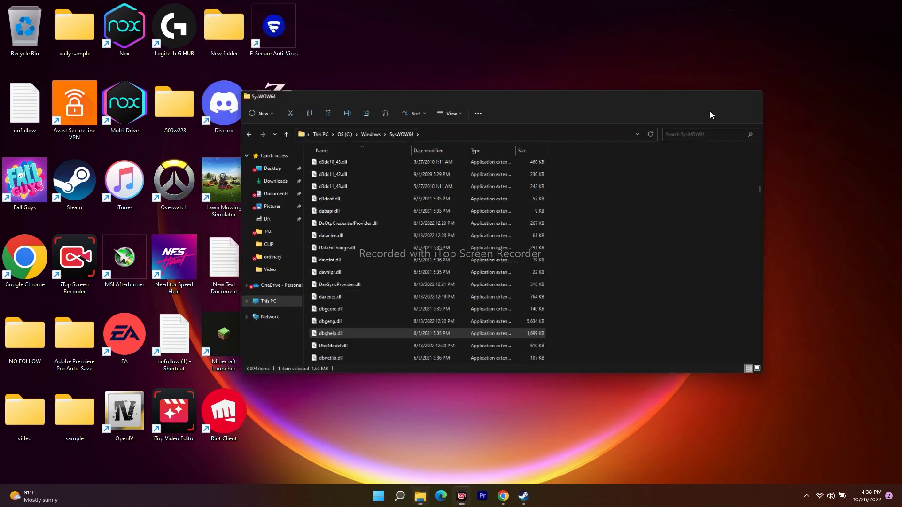
Reopen Victoria 3's local install folder from the Steam library
double_click(74, 183)
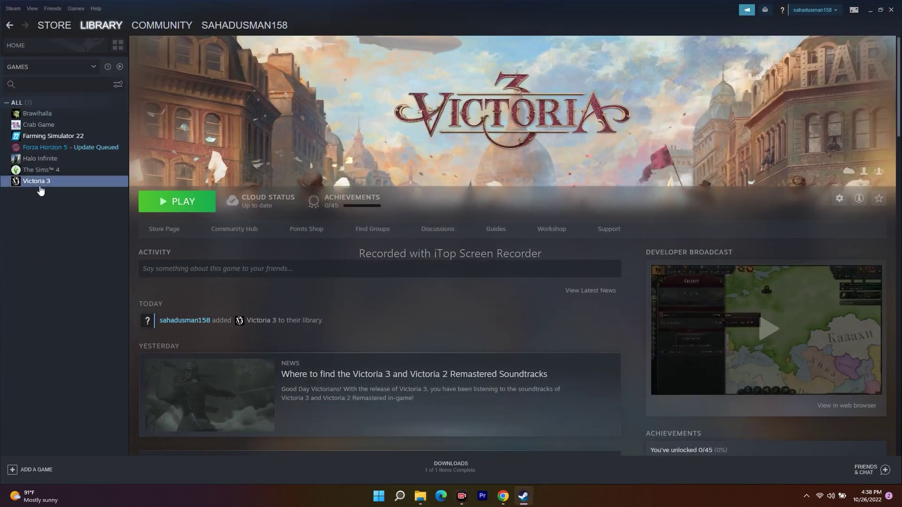
mouse_move(68, 231)
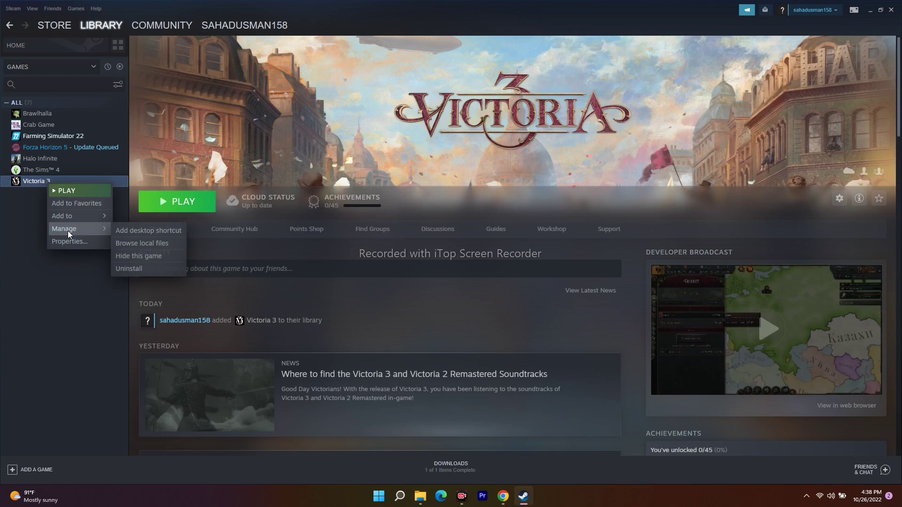
click(143, 242)
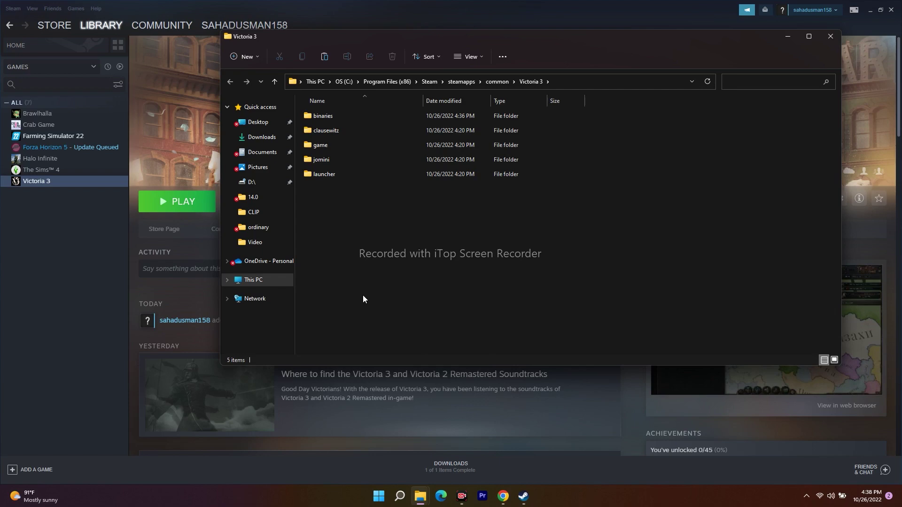
Paste dbghelp.dll into the binaries folder beside dbghelpold.dll, then close the window
double_click(336, 117)
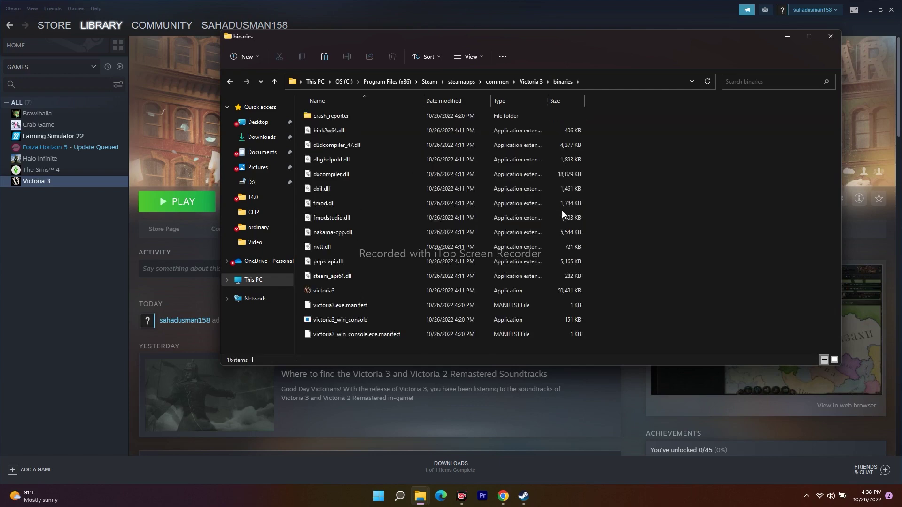
right_click(705, 198)
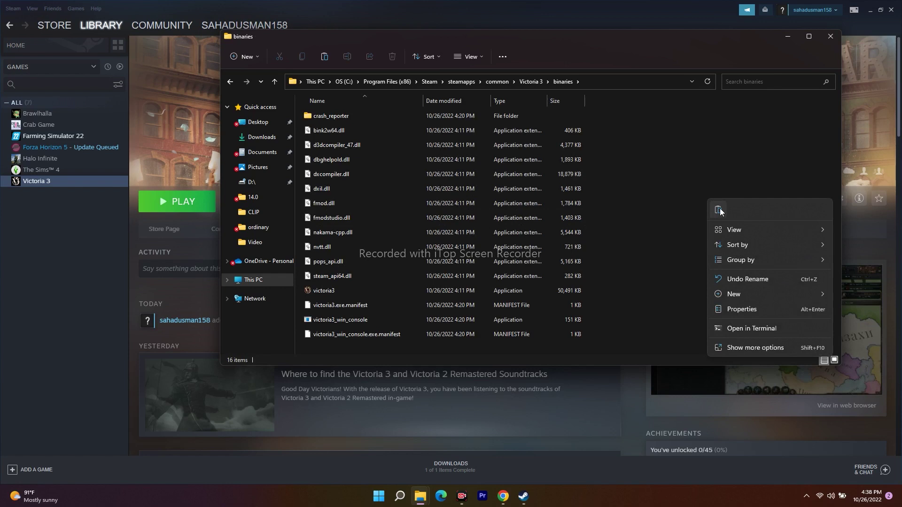
click(716, 210)
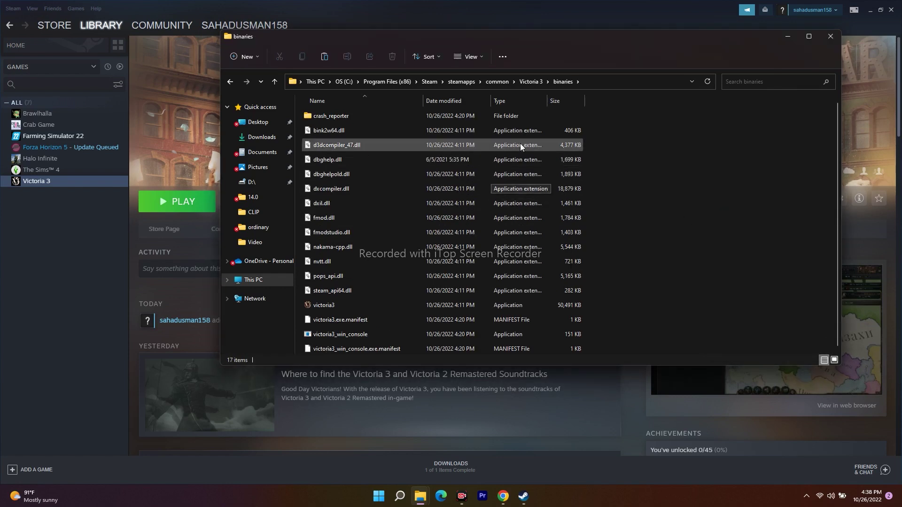
click(829, 38)
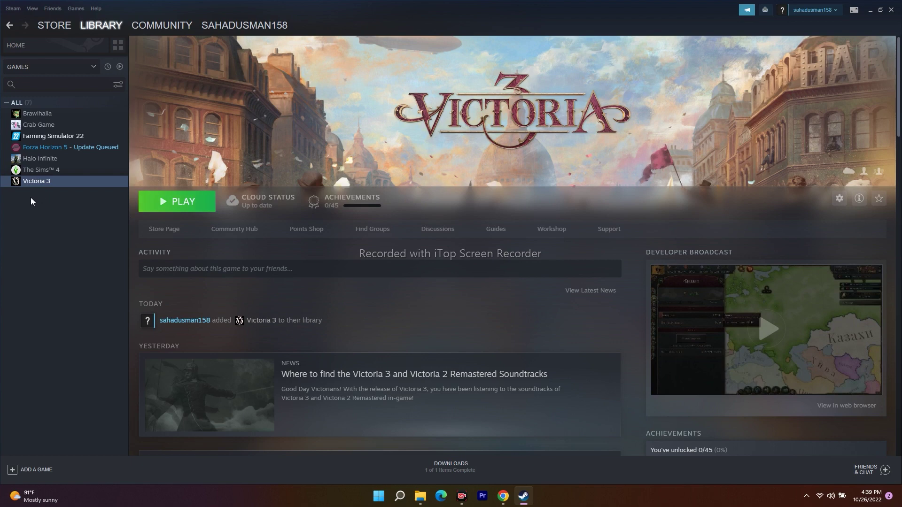
Reopen Victoria 3's install folder from Steam and go into its launcher folder
right_click(55, 184)
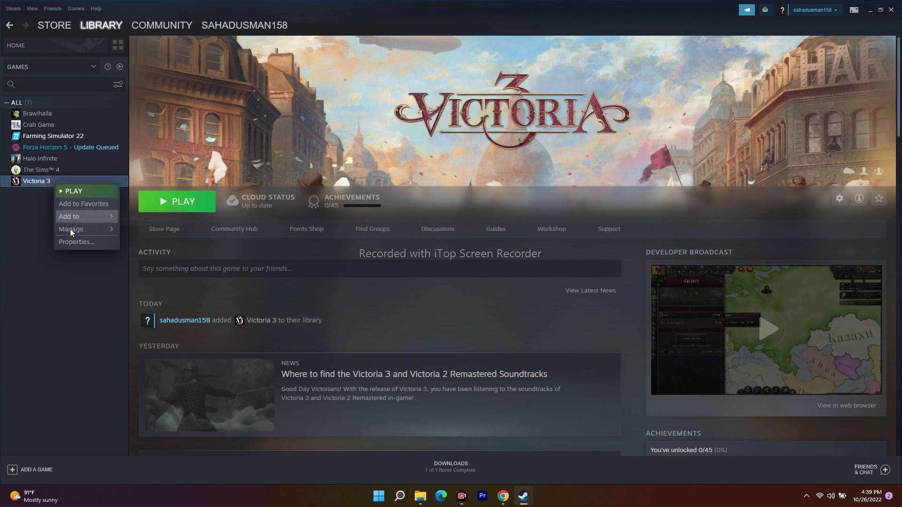
mouse_move(72, 231)
click(147, 246)
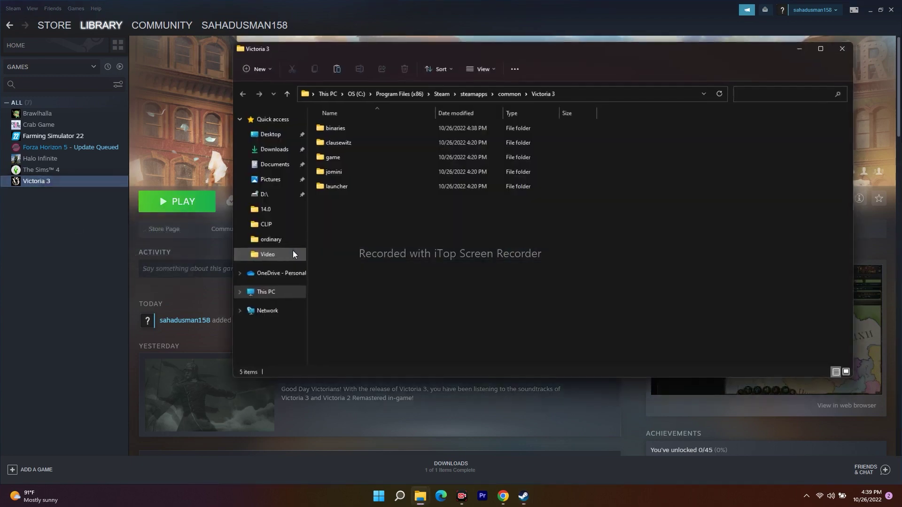
double_click(337, 131)
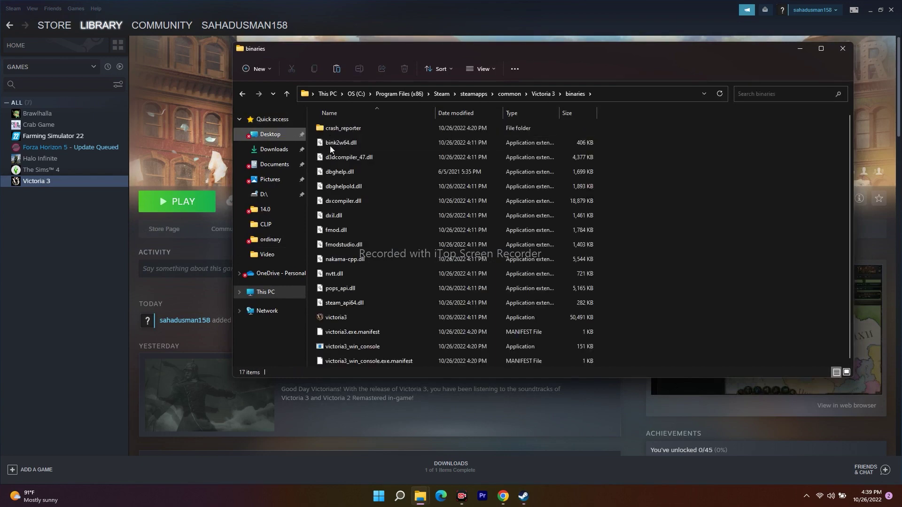
click(242, 94)
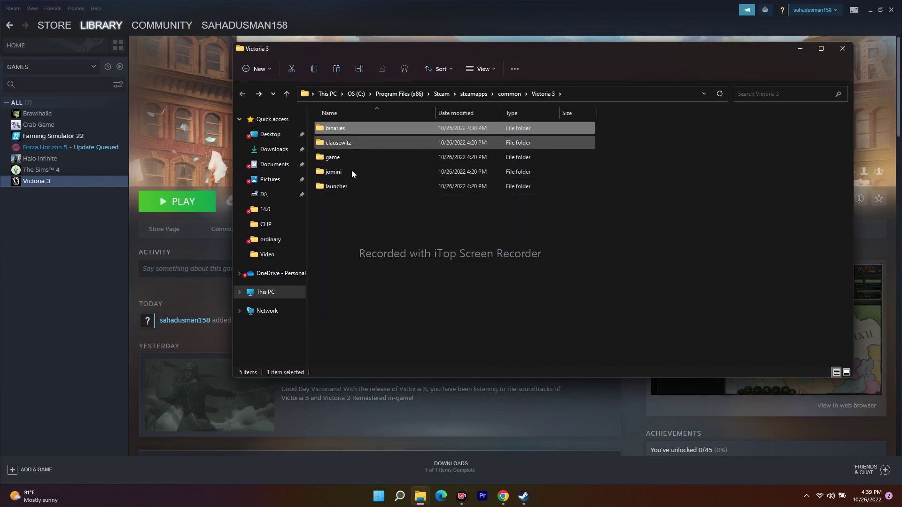
double_click(345, 186)
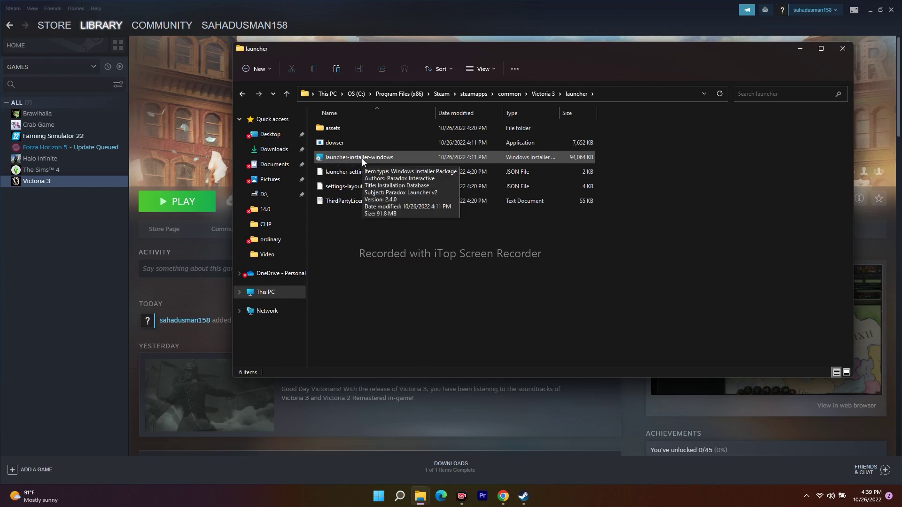
Run launcher-installer-windows for Paradox Launcher v2, cancel the setup, and close the folder
right_click(362, 159)
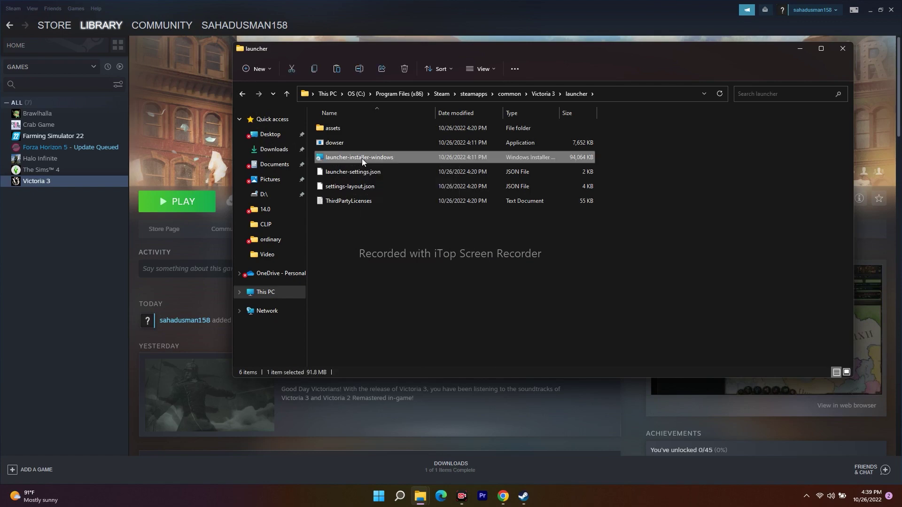
click(398, 304)
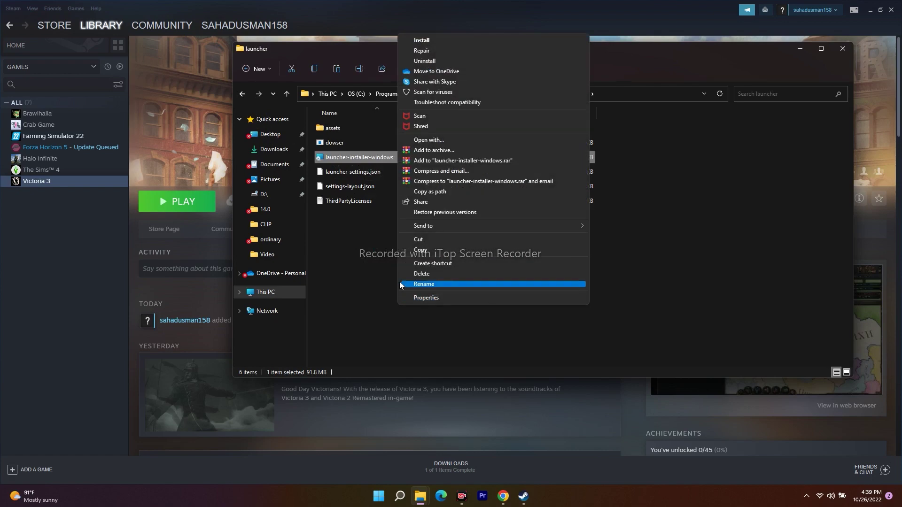
click(423, 45)
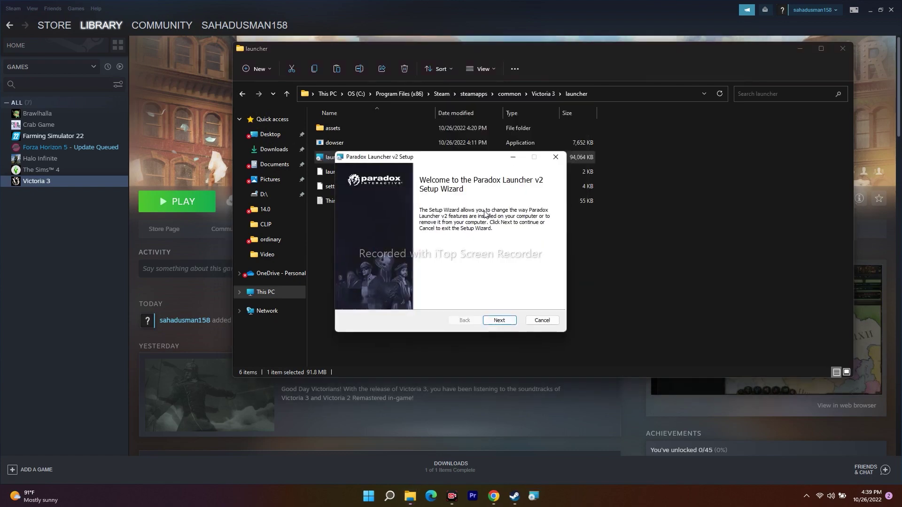
click(499, 321)
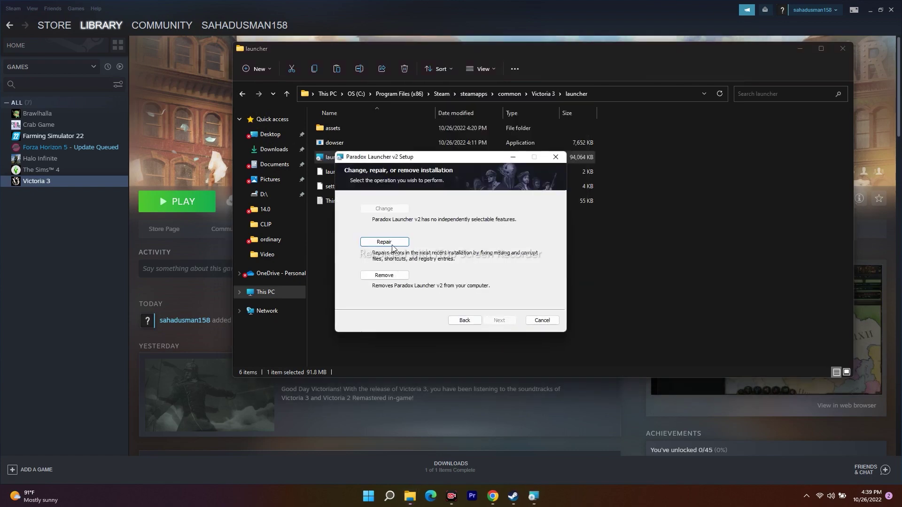
click(542, 321)
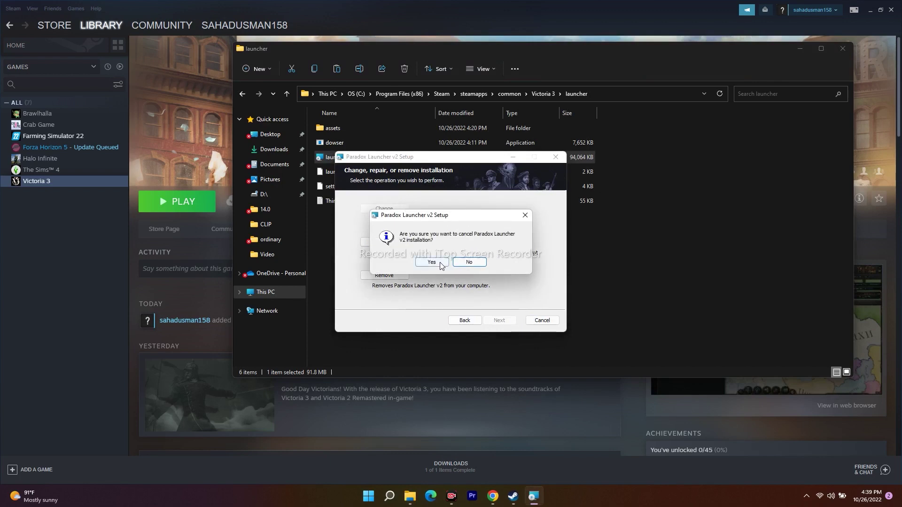
click(431, 263)
click(499, 320)
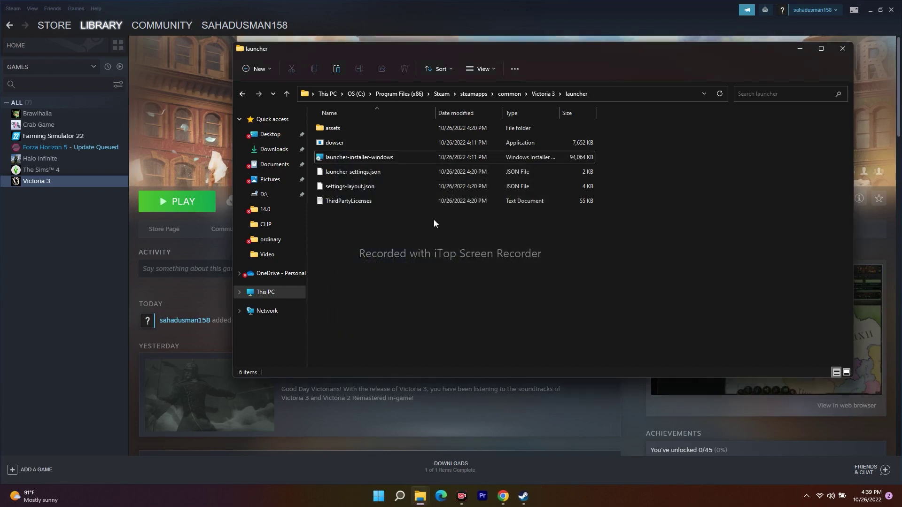
click(843, 49)
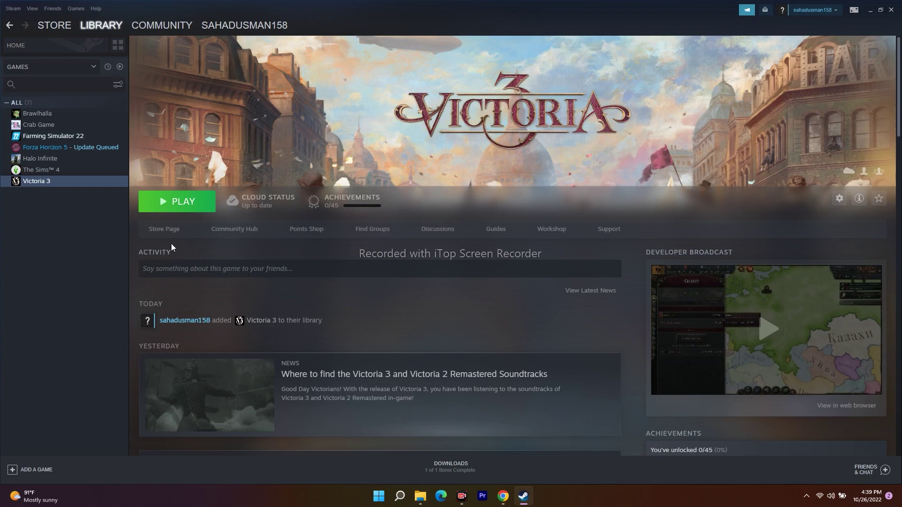
Browse Victoria 3's local files in Steam and open the binaries folder
right_click(50, 184)
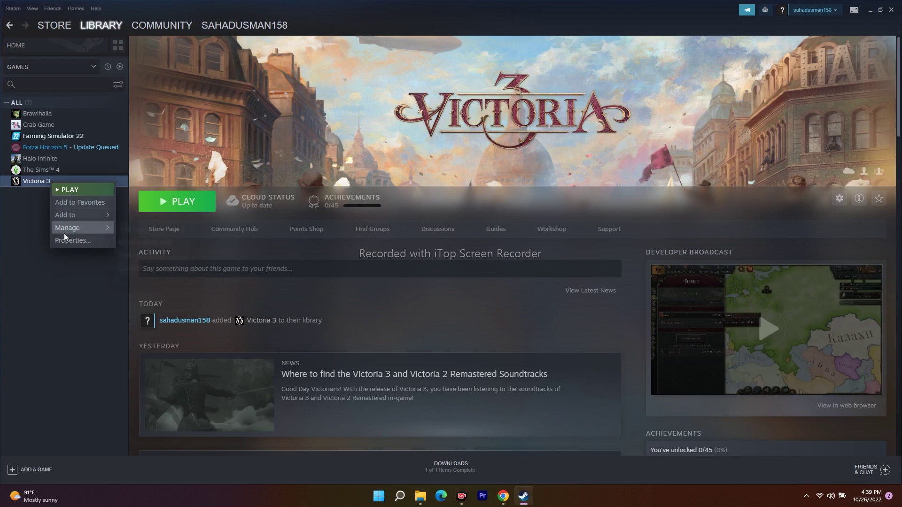
mouse_move(74, 229)
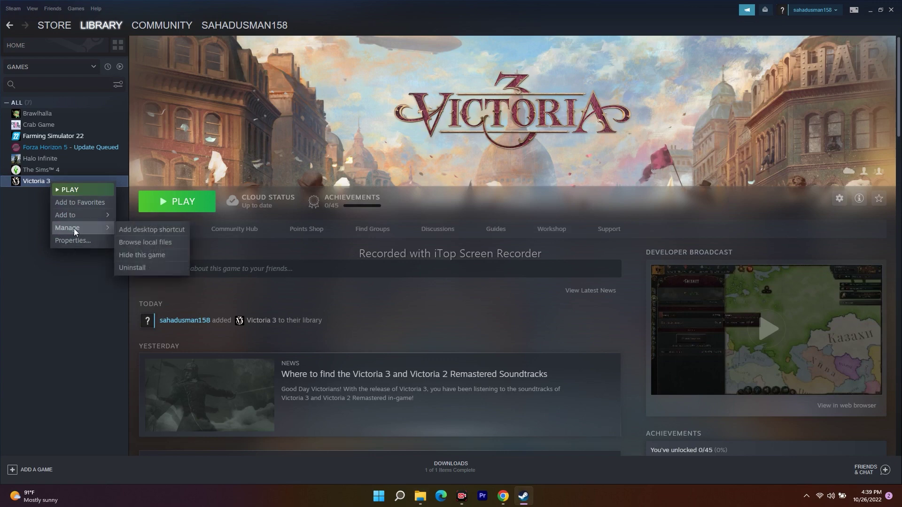
click(140, 242)
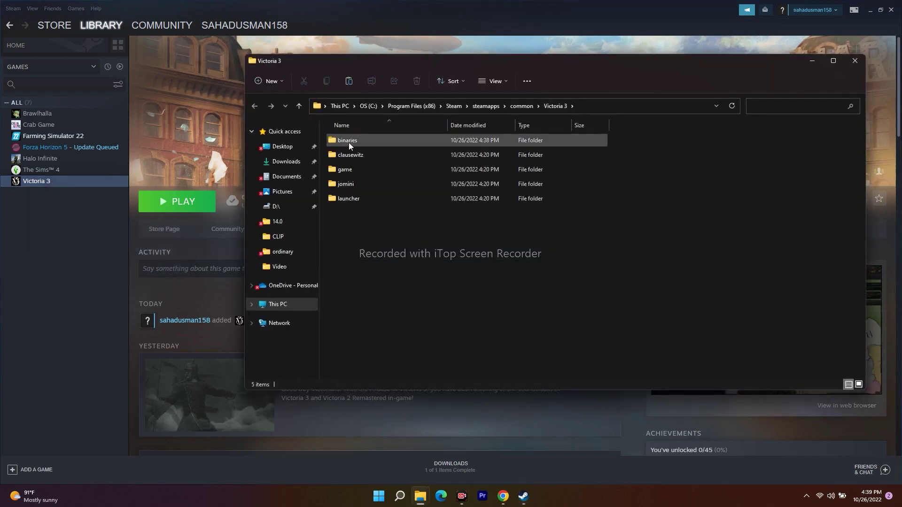
double_click(354, 142)
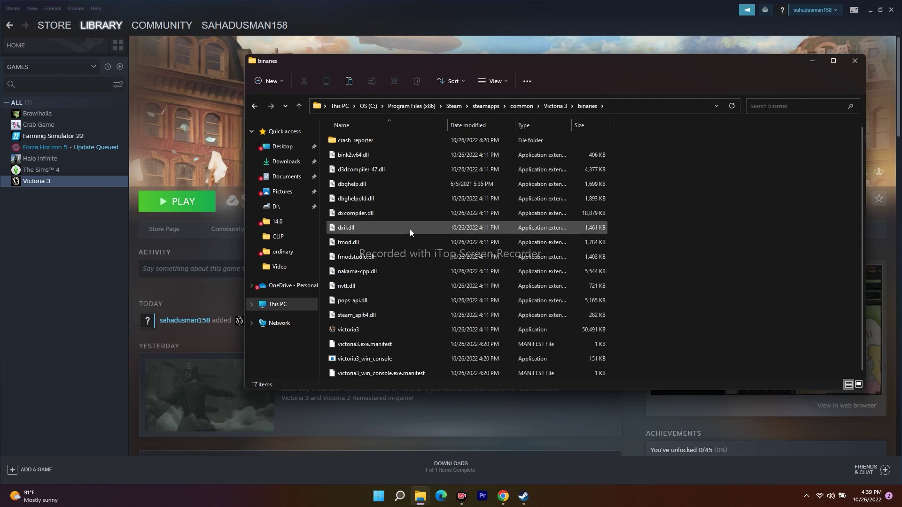
Run the victoria3 application from binaries as administrator
click(352, 332)
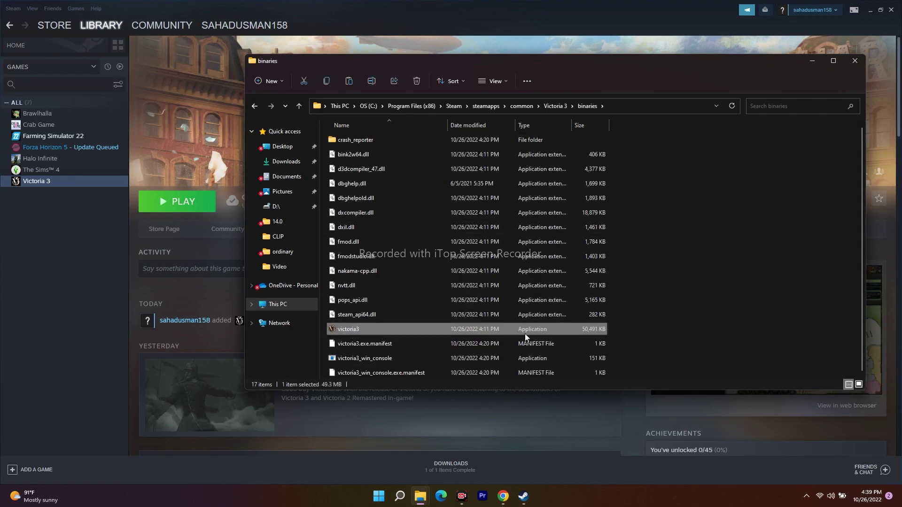
right_click(380, 329)
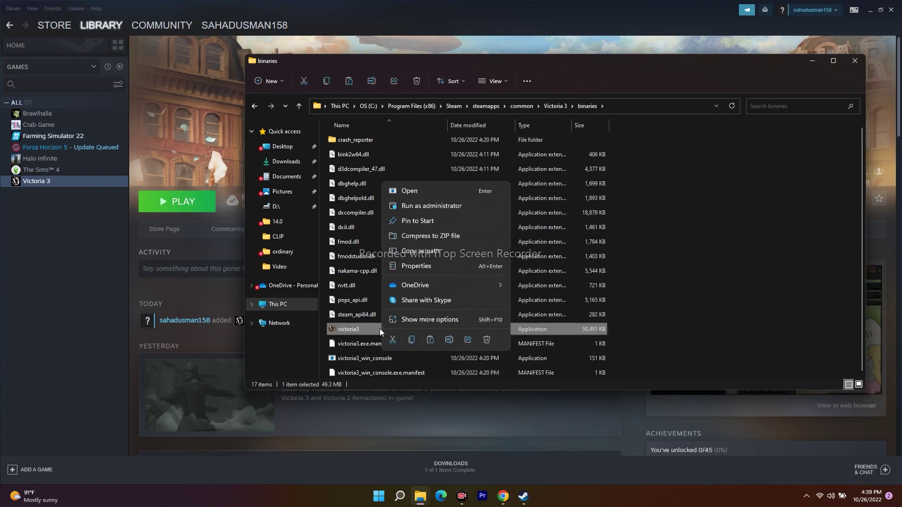
click(424, 318)
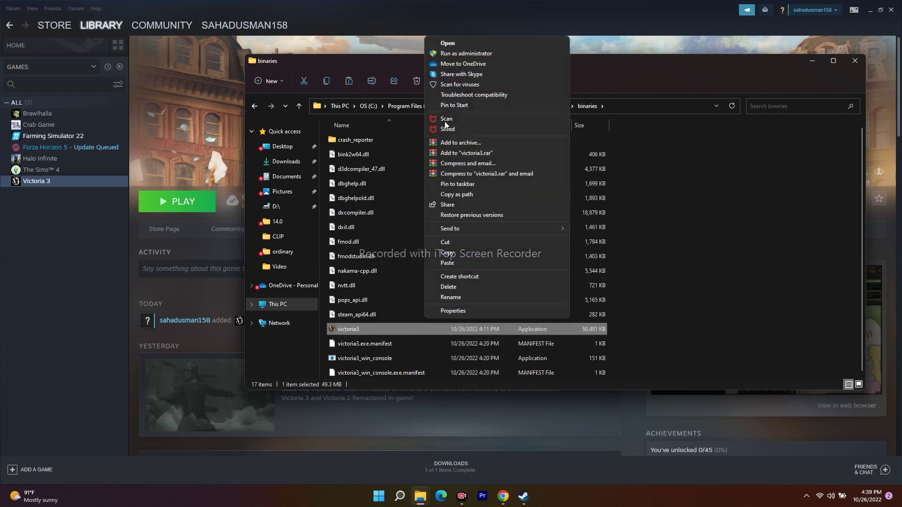
click(856, 62)
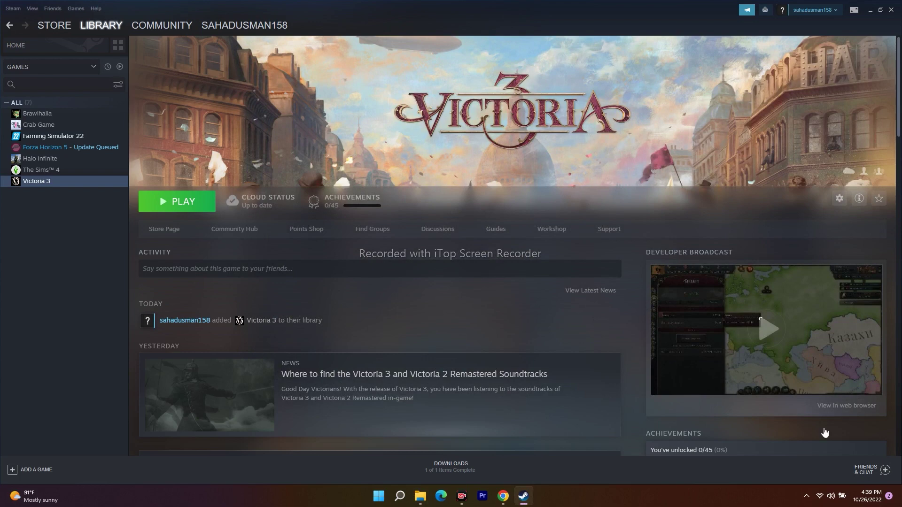
Start downloading the Windows Paradox Launcher installer from the launcher web page in Chrome
click(503, 497)
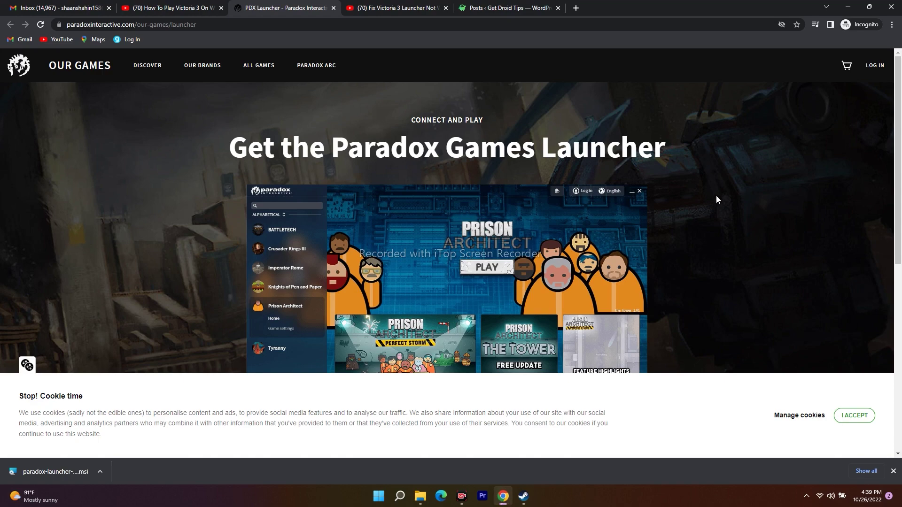
scroll(716, 196, down, 8)
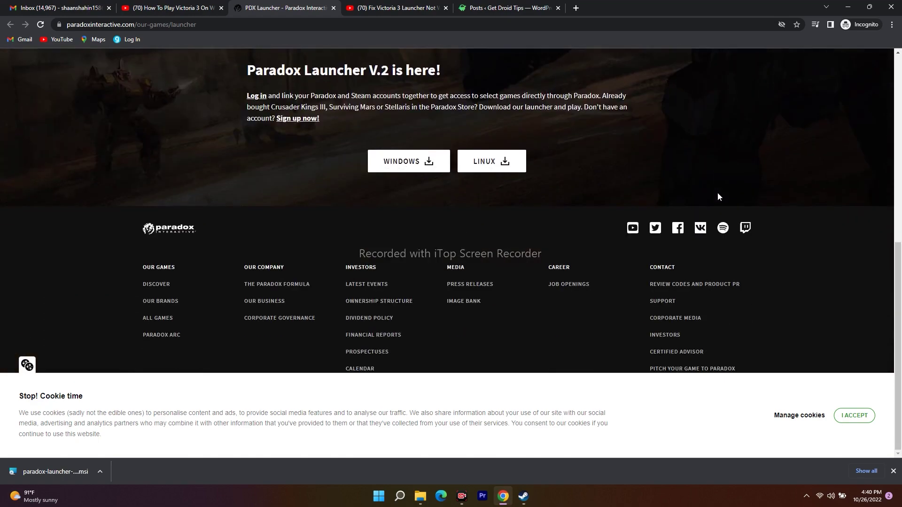
scroll(727, 207, up, 6)
scroll(726, 206, down, 5)
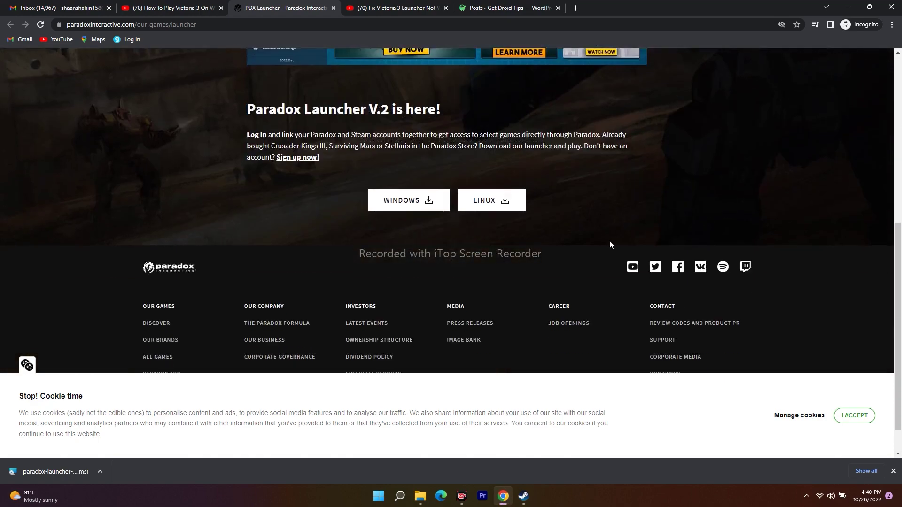
click(405, 208)
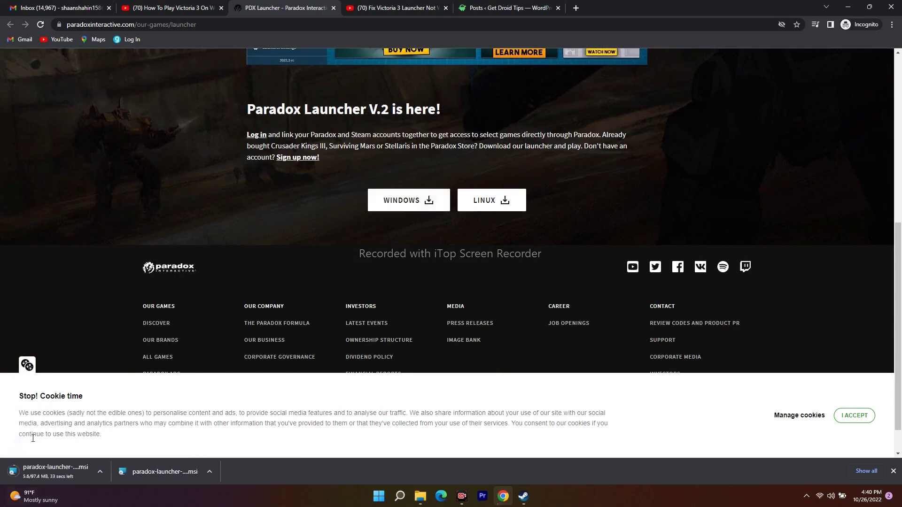
Pause the first download, run the second installer, and dismiss the already-installed error
click(96, 476)
click(114, 426)
click(209, 472)
click(221, 409)
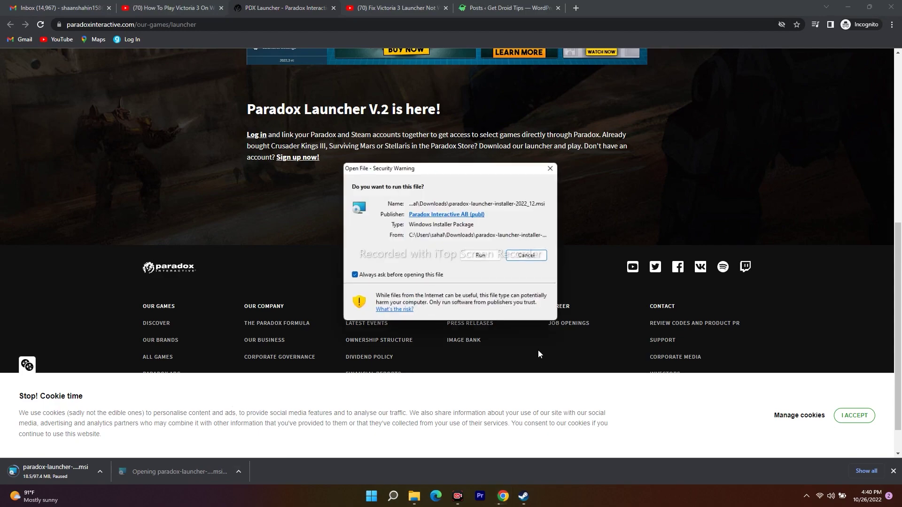
click(482, 256)
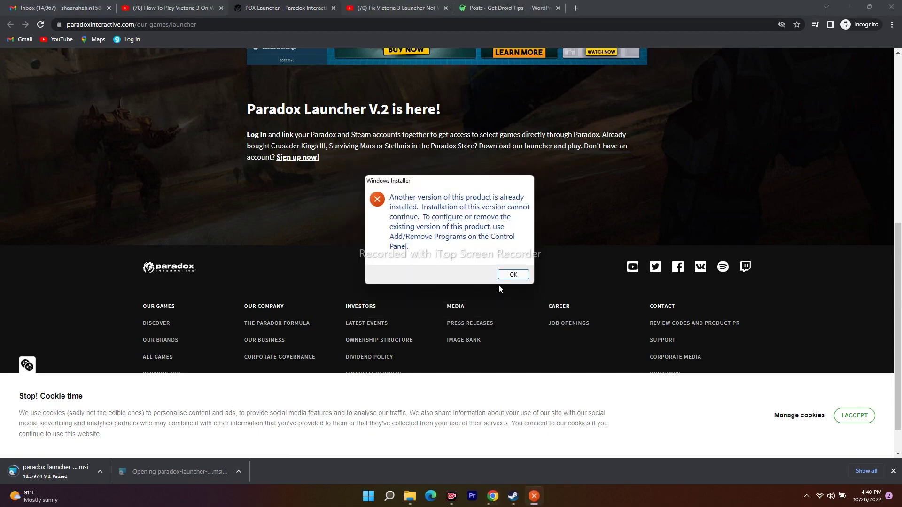
click(509, 272)
scroll(518, 381, up, 4)
scroll(529, 385, down, 5)
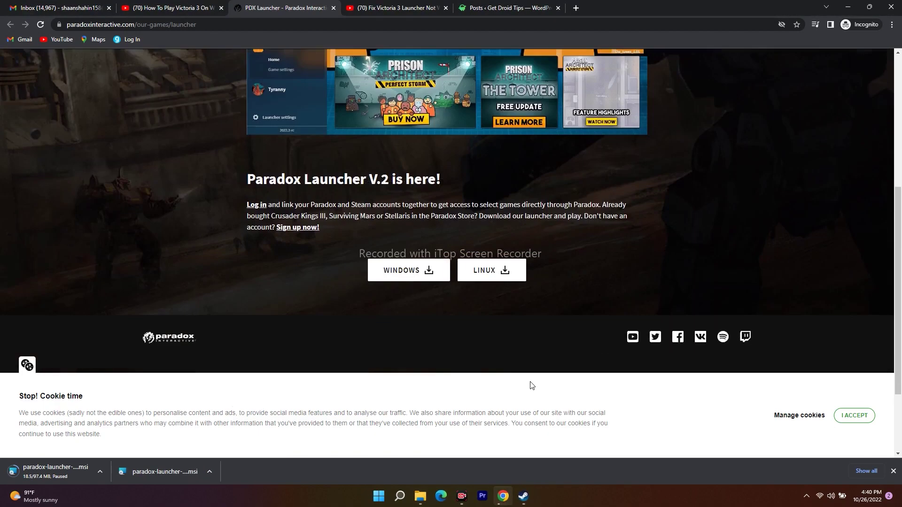
scroll(531, 385, up, 5)
scroll(531, 386, down, 5)
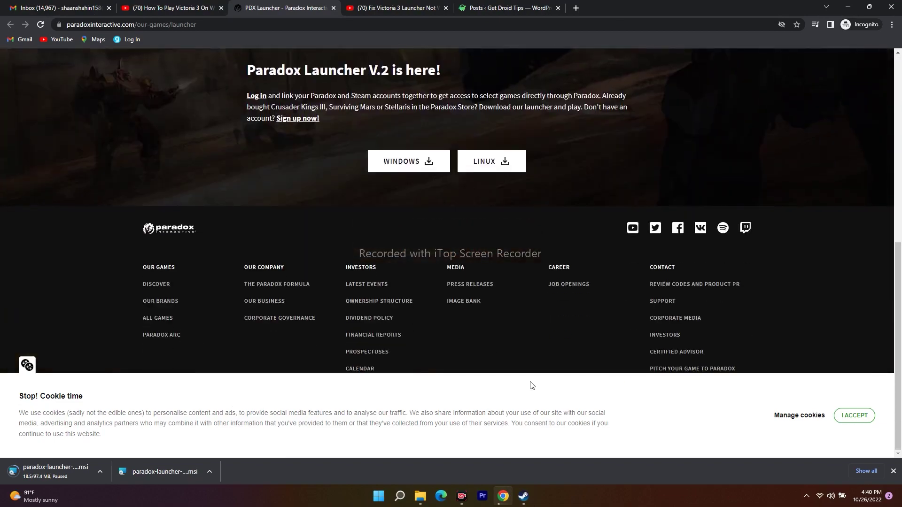
scroll(532, 386, up, 5)
scroll(532, 385, down, 3)
scroll(531, 385, up, 3)
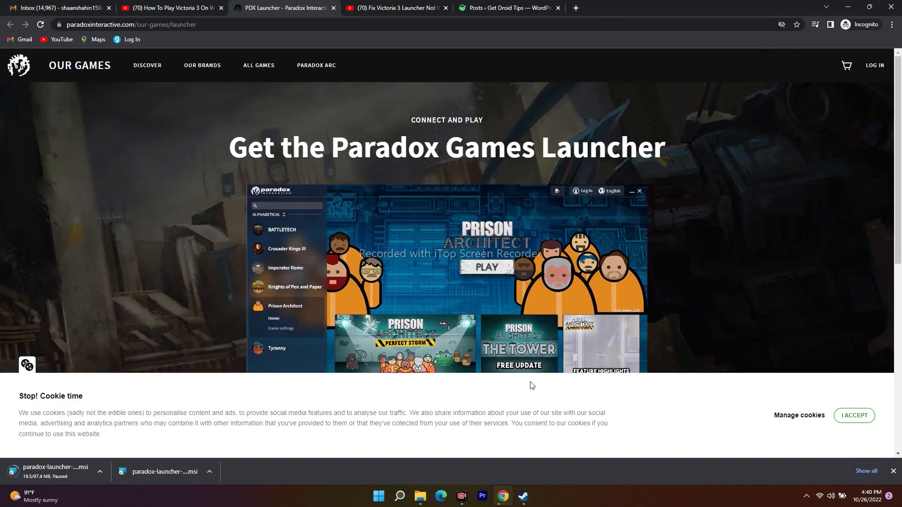
scroll(663, 347, down, 5)
scroll(661, 336, up, 5)
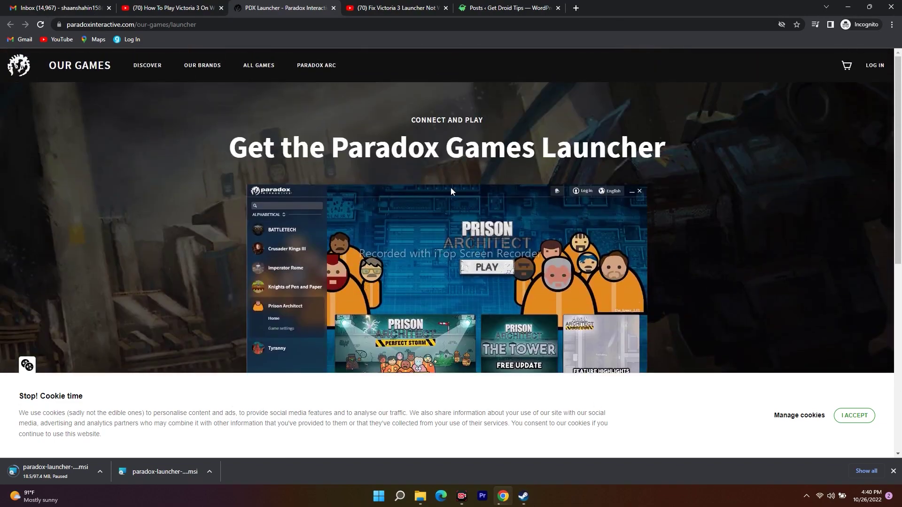